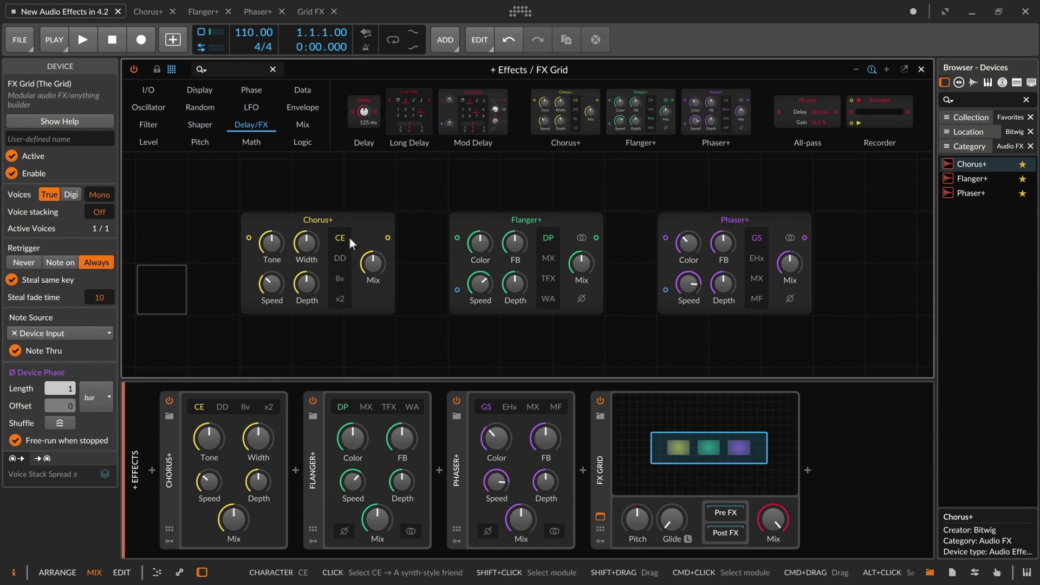
Step: Switch the Grid Chorus+ module from 8v to x2, then select the Chorus+ device
{"action": "left_click", "coordinate": [342, 278]}
{"action": "left_click", "coordinate": [340, 297]}
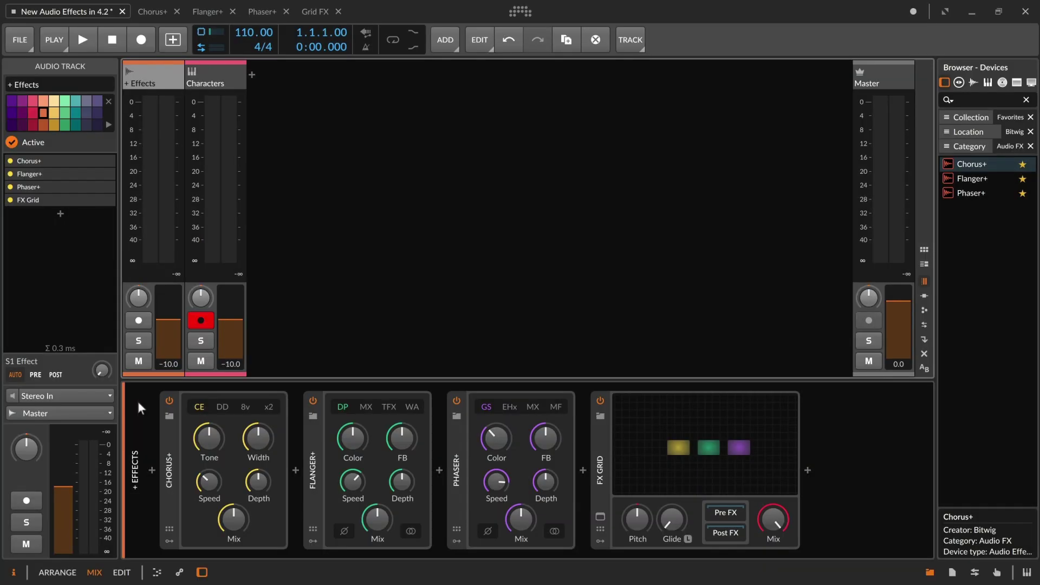
{"action": "left_click", "coordinate": [165, 435]}
Step: In the Chorus+ help, cycle DD, 8v, x2, then CE, DD, 8v and x2
{"action": "key", "text": "F1"}
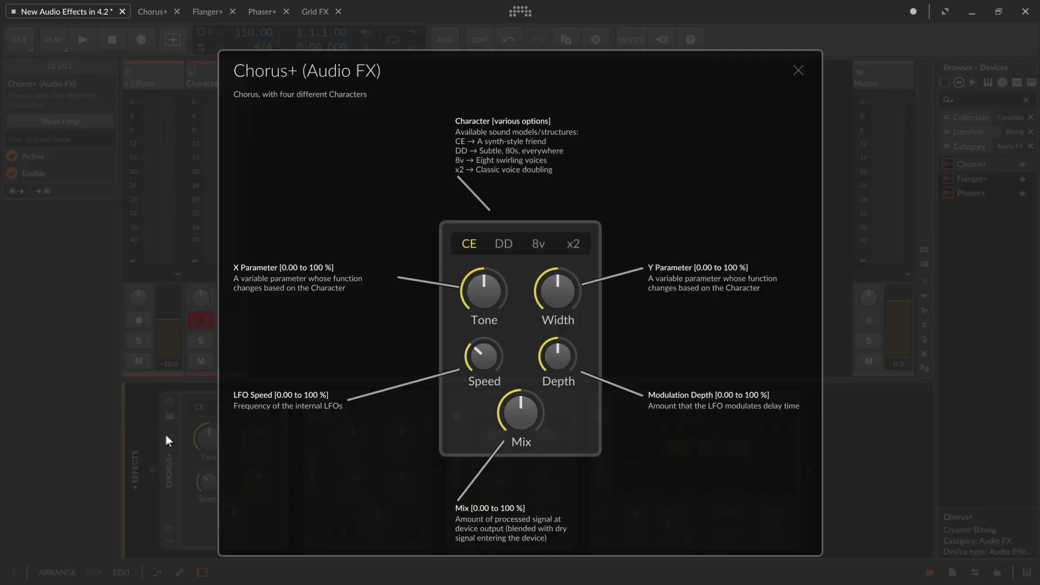
{"action": "left_click", "coordinate": [501, 252]}
{"action": "left_click", "coordinate": [536, 251]}
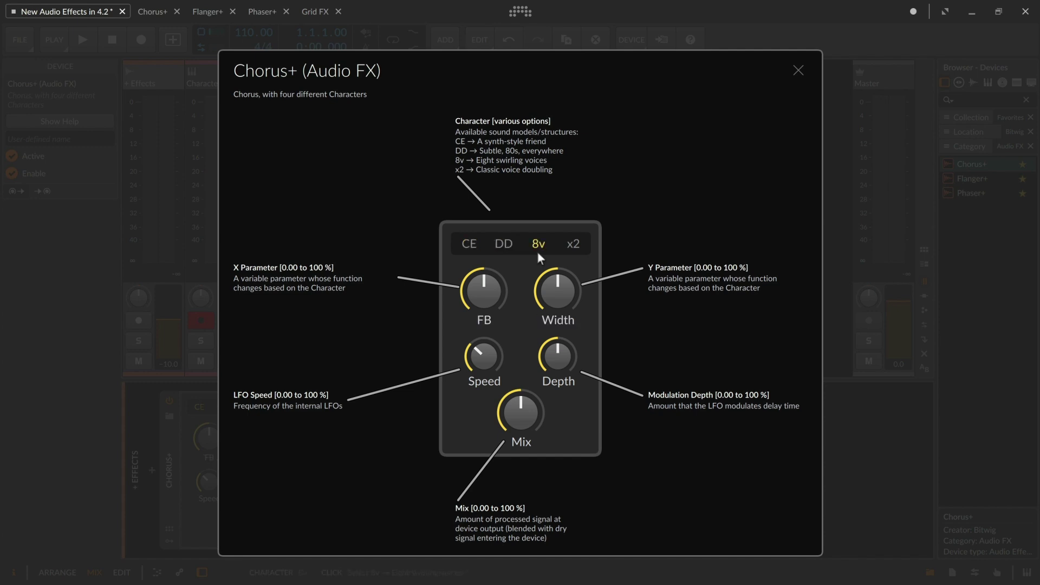
{"action": "left_click", "coordinate": [572, 251]}
{"action": "left_click", "coordinate": [470, 245]}
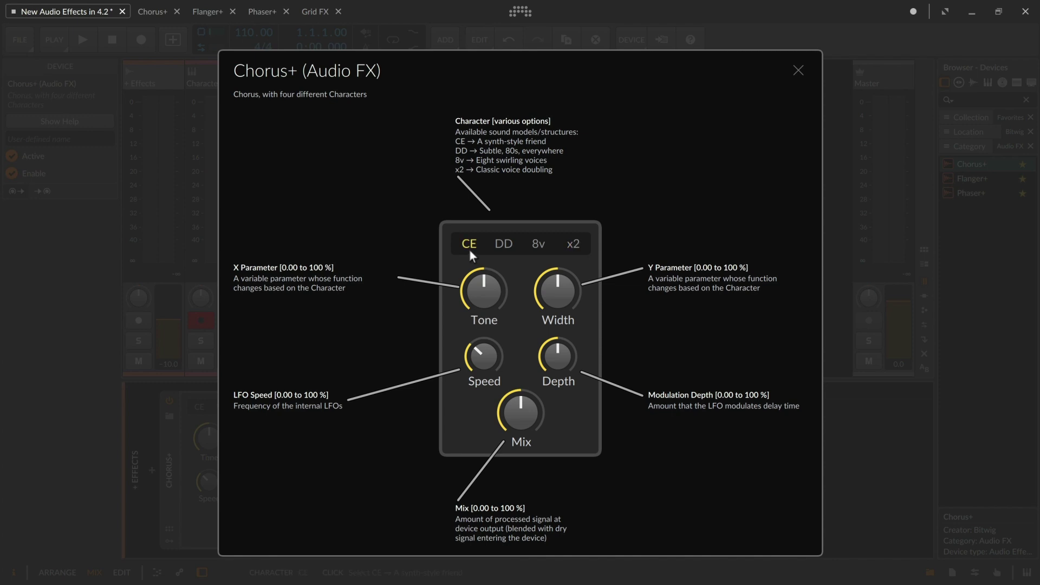
{"action": "left_click", "coordinate": [502, 249]}
{"action": "left_click", "coordinate": [540, 248]}
{"action": "left_click", "coordinate": [569, 250]}
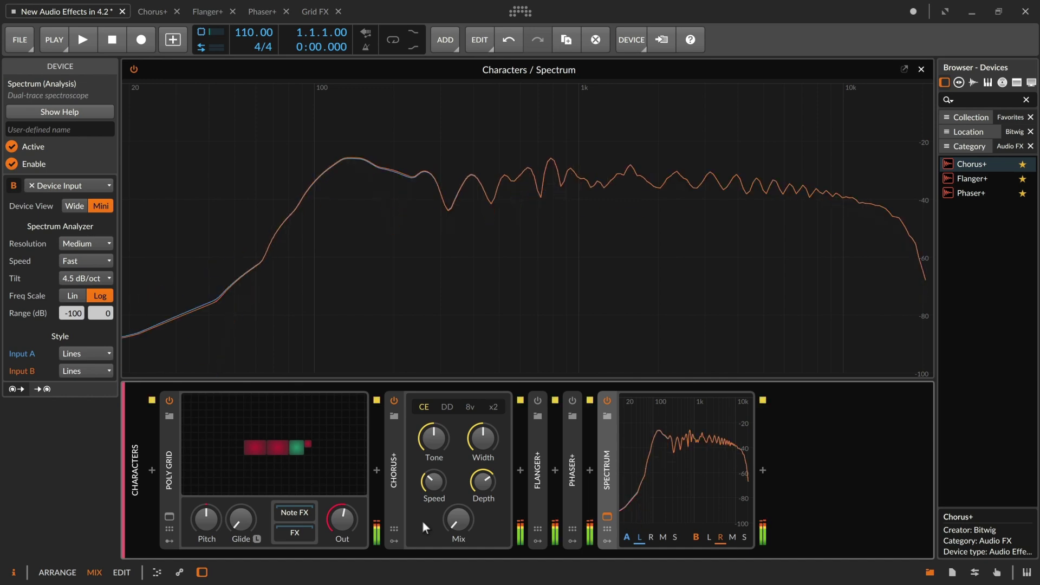
Step: Raise the Chorus+ Mix to 50% and audition its DD, 8v and x2 characters
{"action": "left_click_drag", "start_coordinate": [454, 521], "coordinate": [453, 471]}
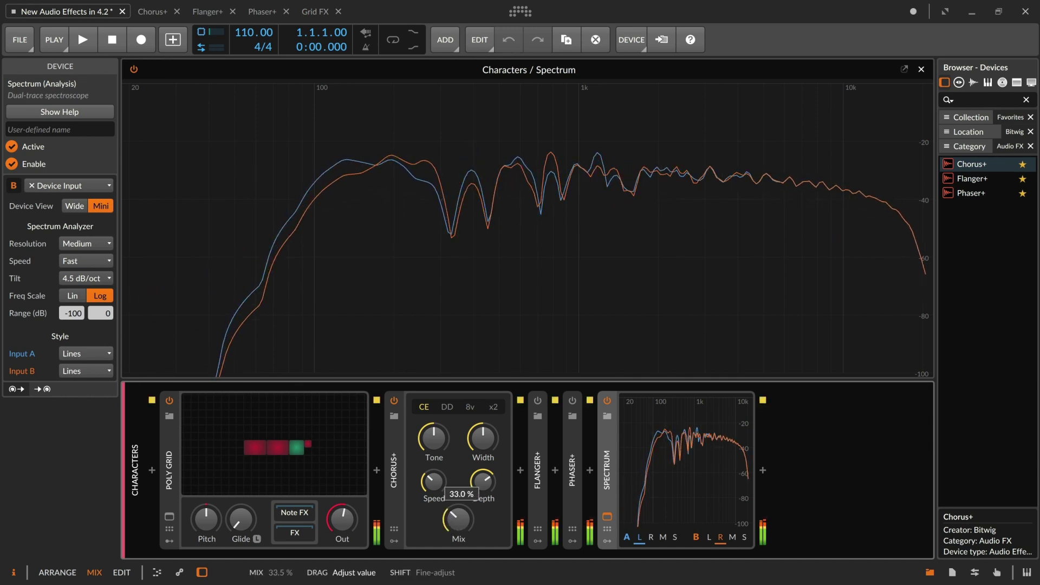
{"action": "left_click_drag", "start_coordinate": [457, 520], "coordinate": [458, 511]}
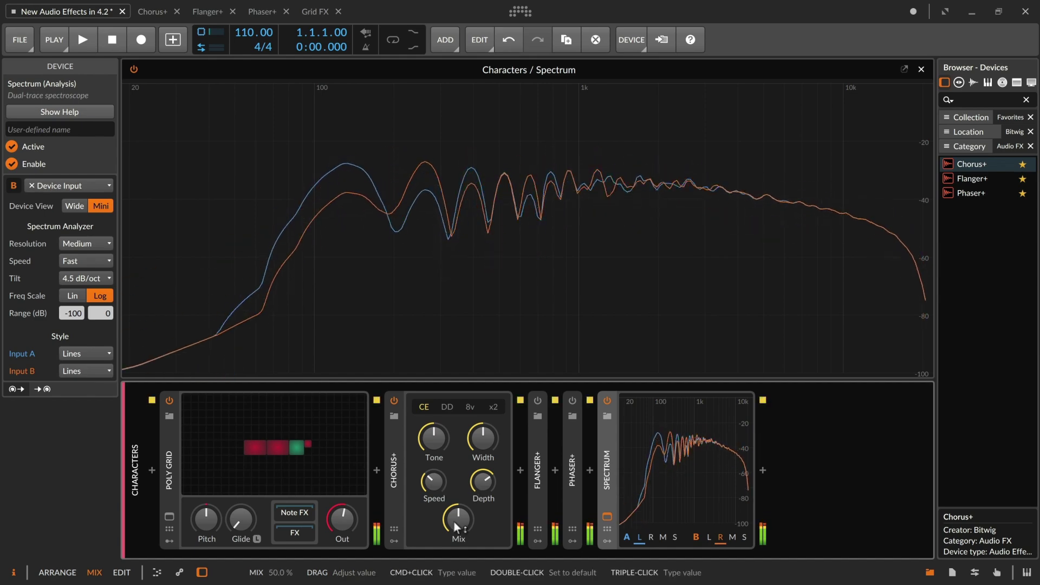
{"action": "left_click", "coordinate": [448, 408]}
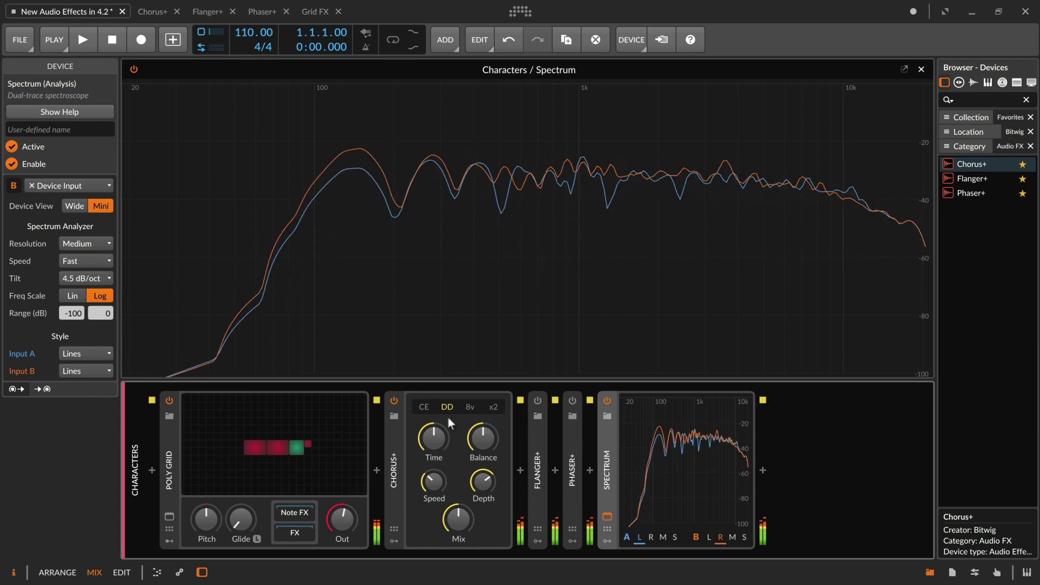
{"action": "left_click", "coordinate": [470, 407]}
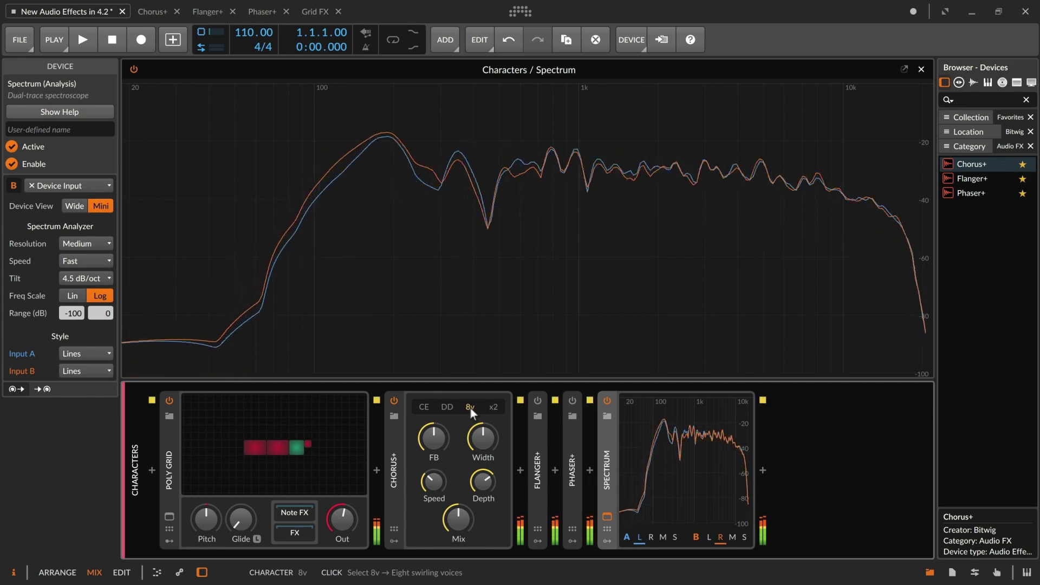
{"action": "left_click", "coordinate": [491, 406]}
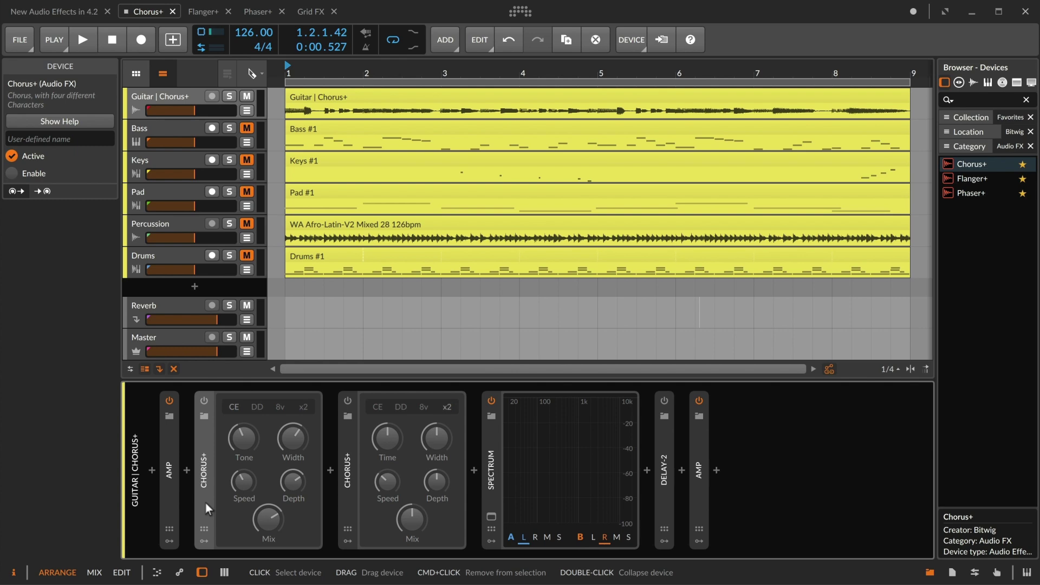
Step: Play the guitar song, switching both Chorus+ devices on, off and on, then stop
{"action": "key", "text": "space"}
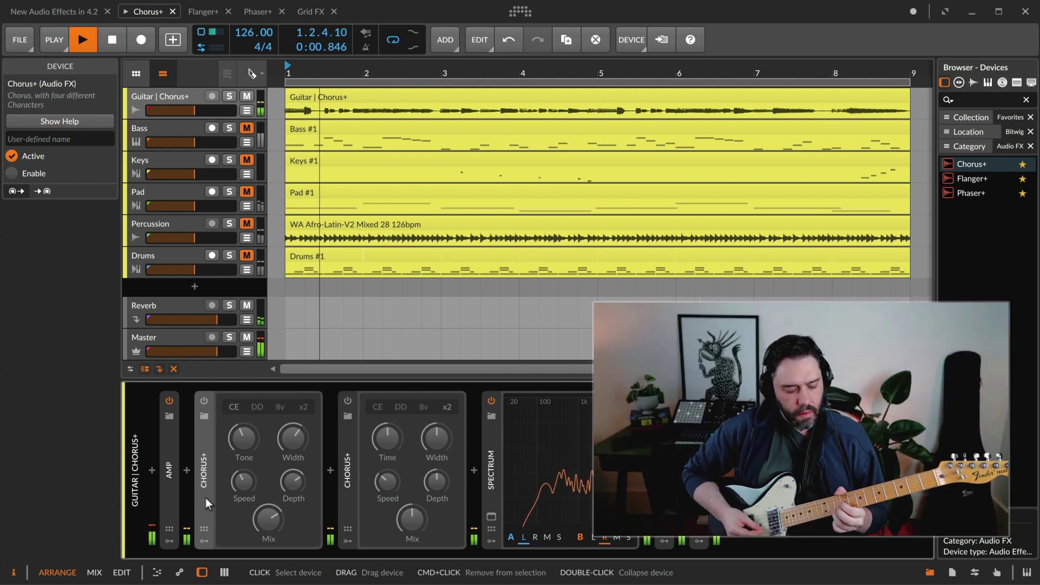
{"action": "left_click", "coordinate": [205, 400]}
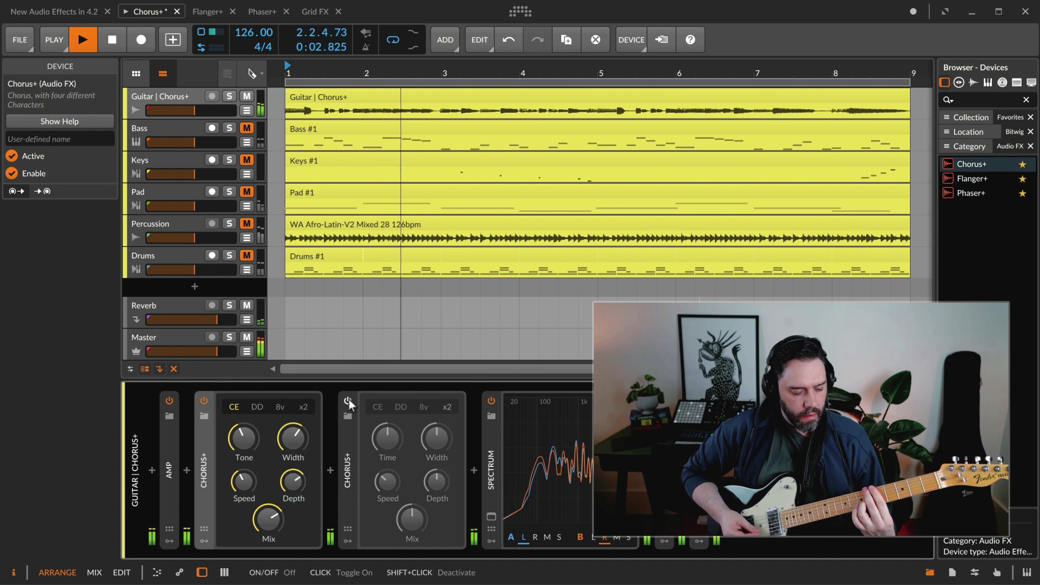
{"action": "left_click", "coordinate": [349, 399]}
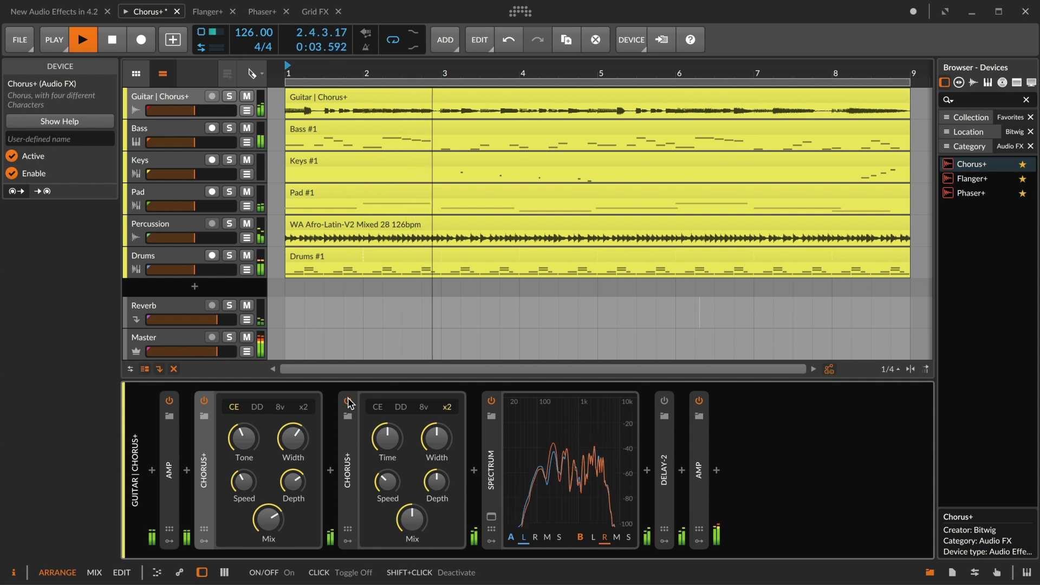
{"action": "left_click", "coordinate": [348, 401]}
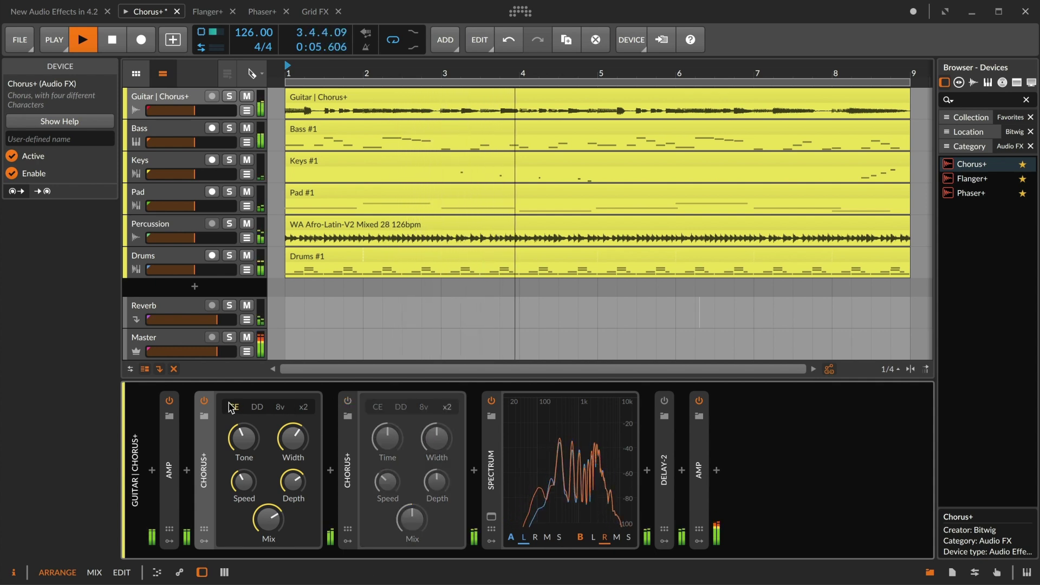
{"action": "left_click", "coordinate": [204, 402]}
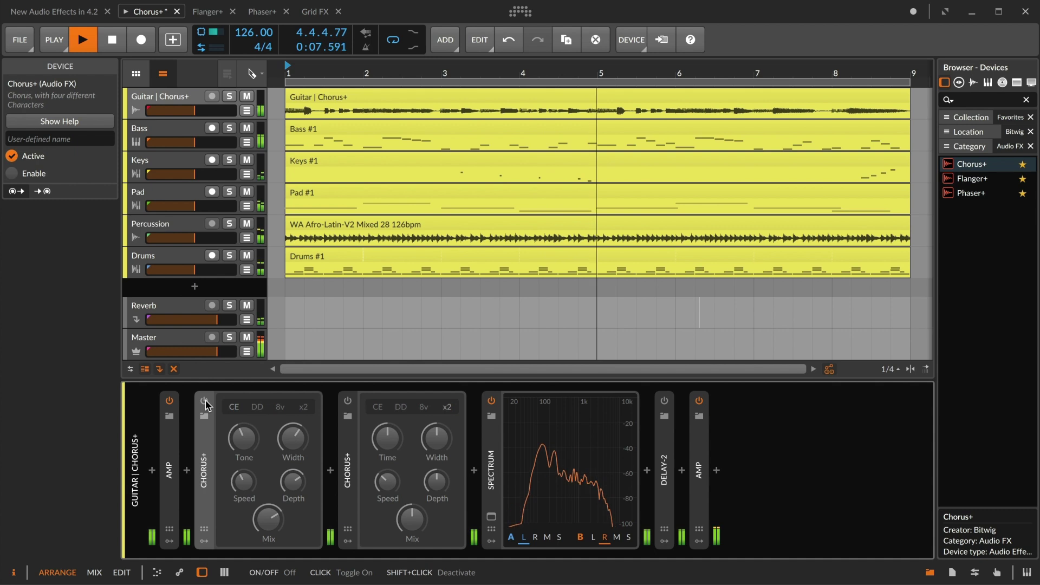
{"action": "left_click", "coordinate": [204, 402]}
{"action": "left_click", "coordinate": [347, 401]}
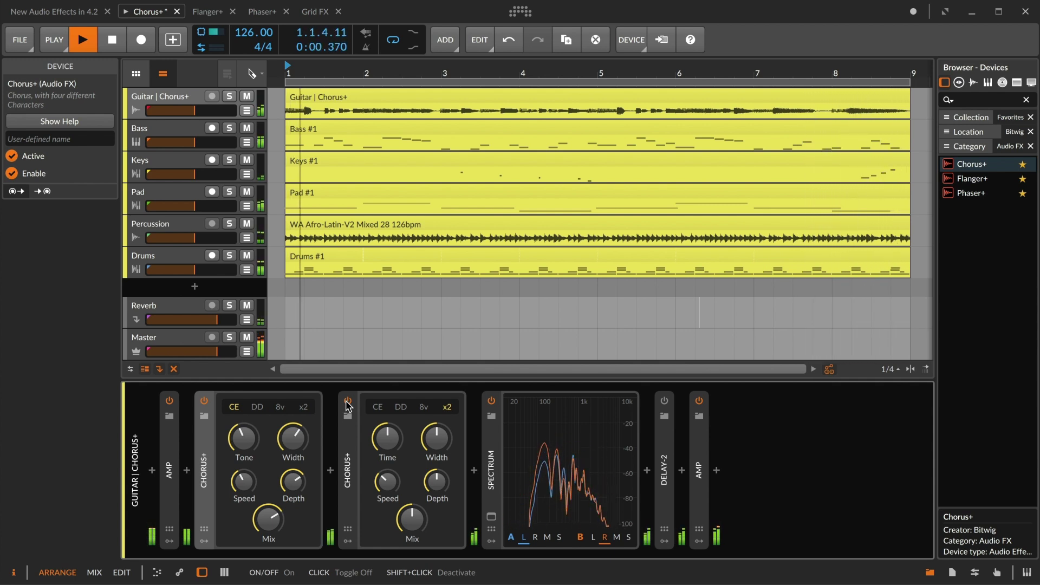
{"action": "key", "text": "space"}
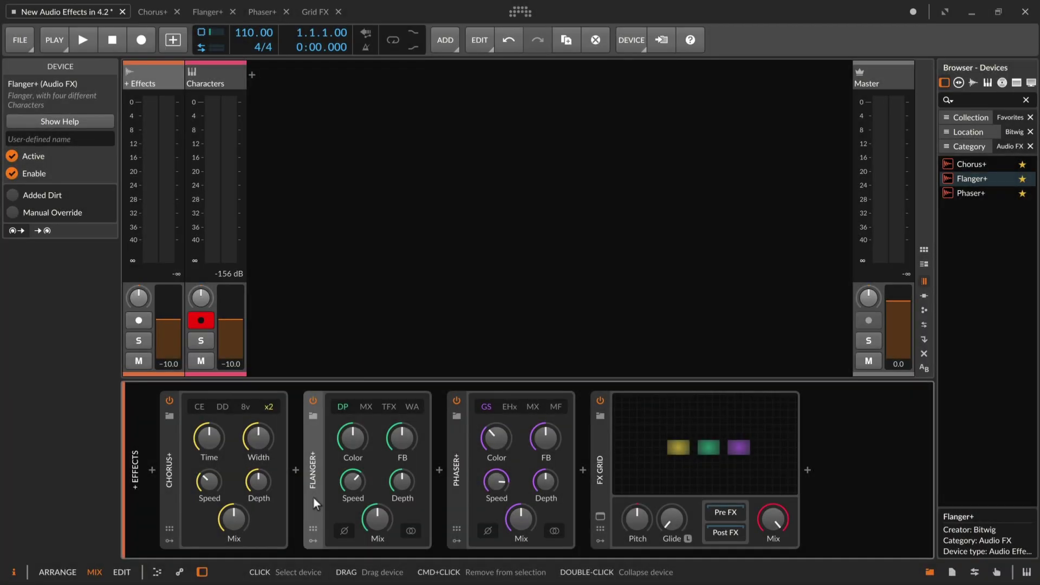
Step: Open the Flanger+ help guide with F1
{"action": "key", "text": "F1"}
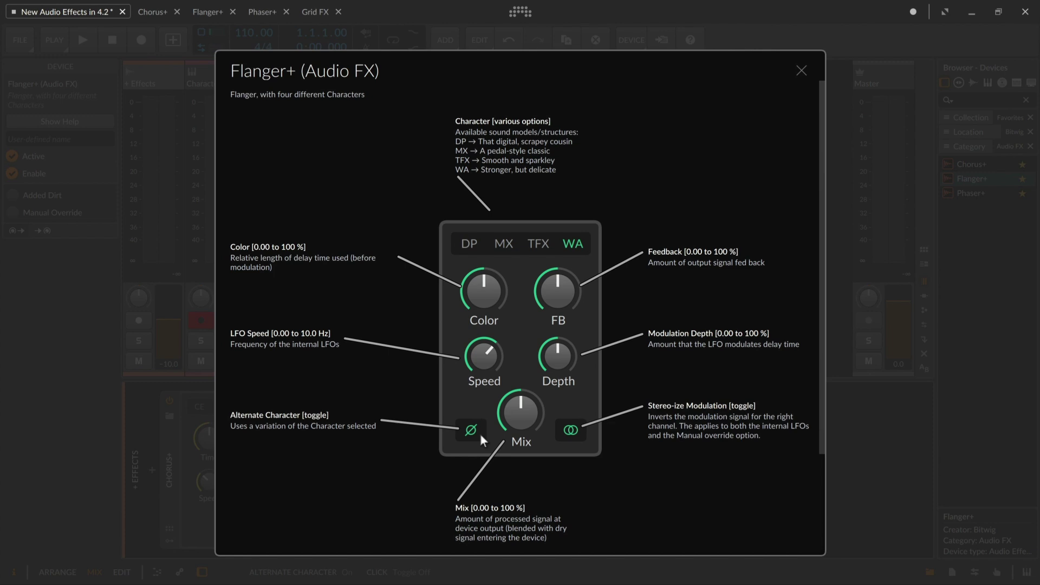
{"action": "scroll", "coordinate": [480, 433], "scroll_direction": "down", "scroll_amount": 3}
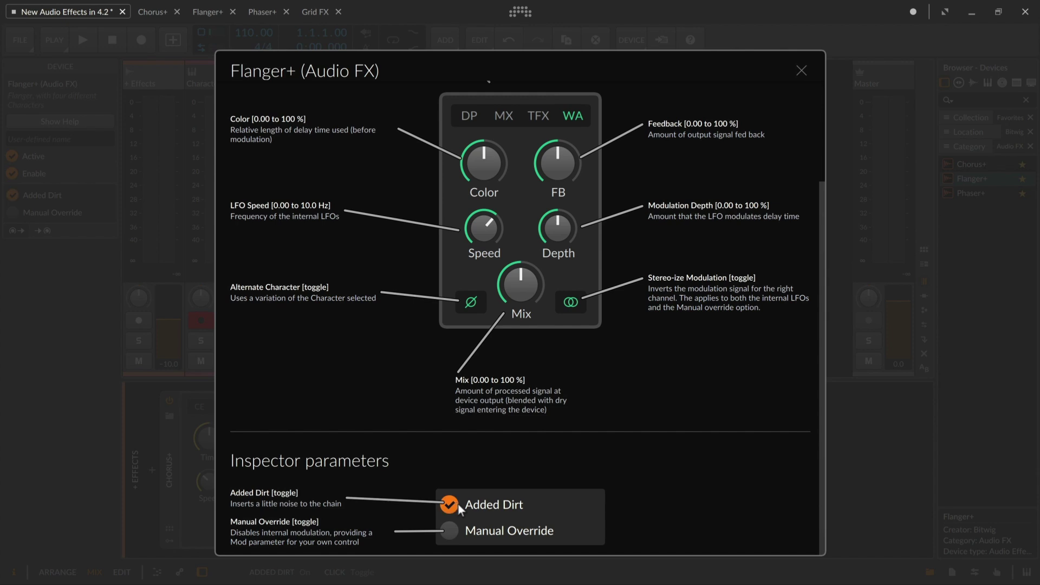
Step: Enable Flanger+ Manual Override and set its Mod amount to about half
{"action": "left_click", "coordinate": [449, 531]}
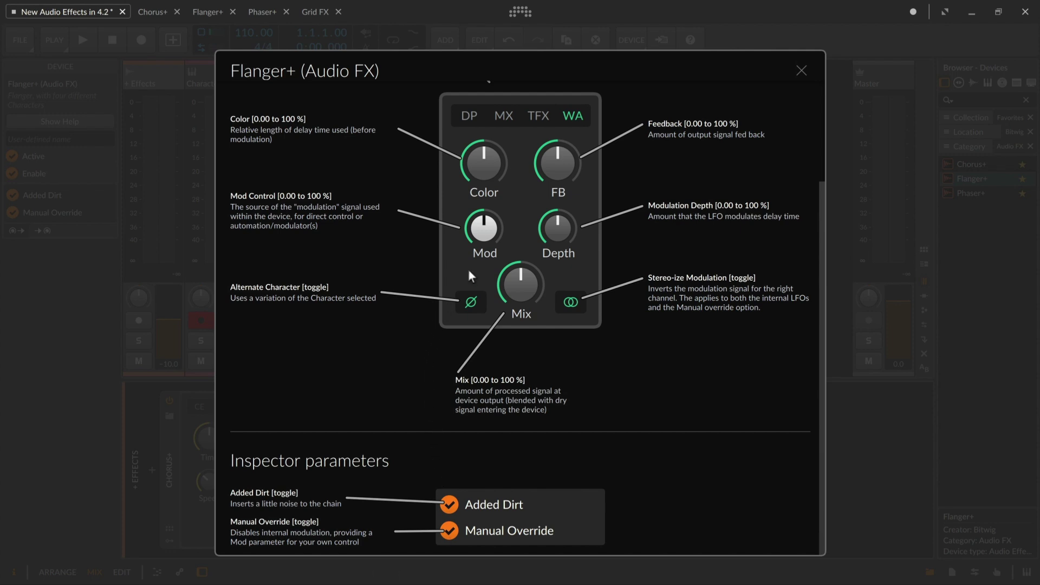
{"action": "left_click_drag", "start_coordinate": [484, 238], "coordinate": [483, 248]}
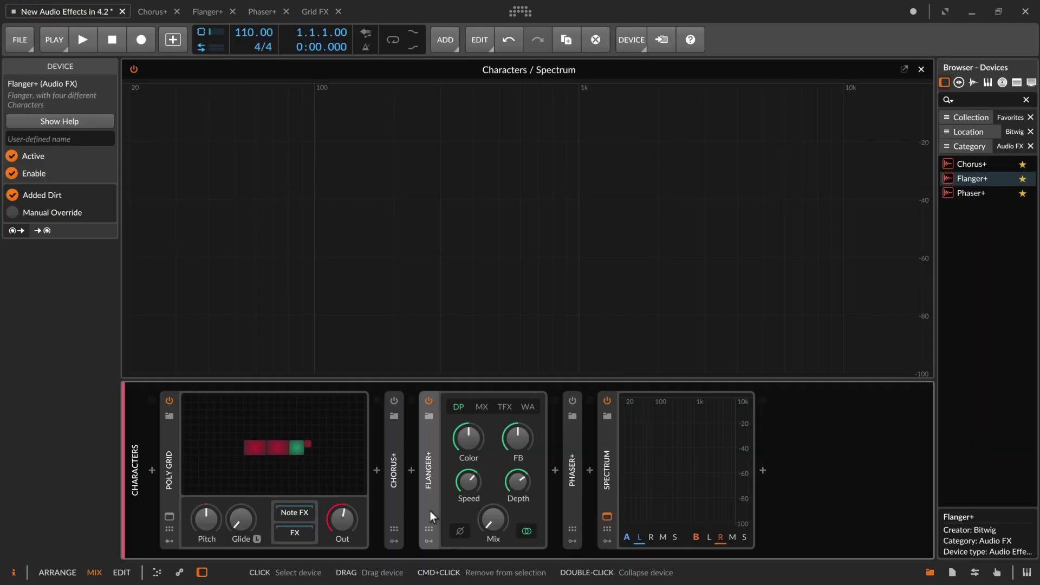
Step: Set Flanger+ Mix to 50% and audition MX, TFX and WA with ø toggled, ending ø off
{"action": "left_click_drag", "start_coordinate": [500, 527], "coordinate": [501, 540]}
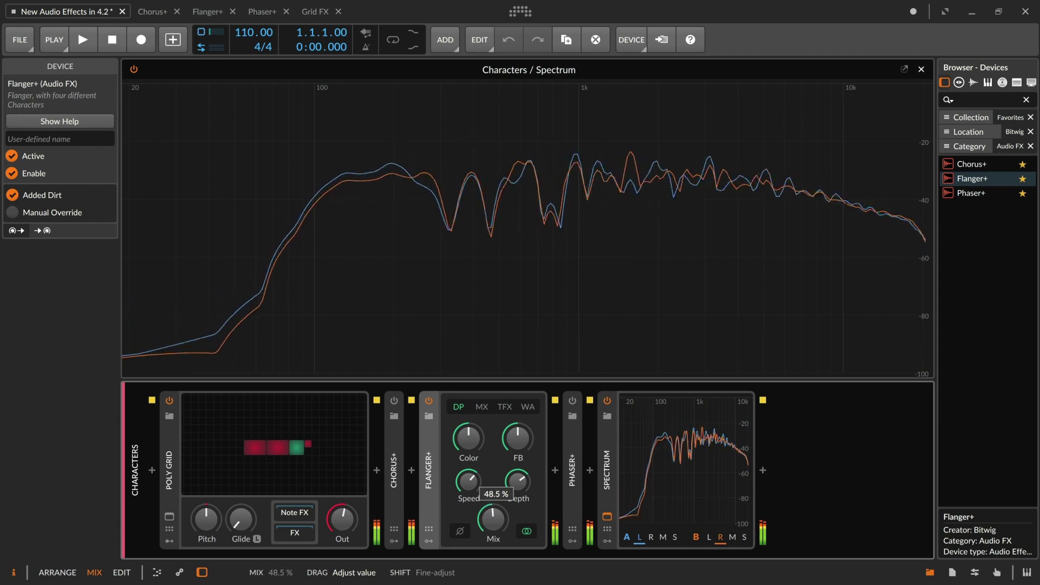
{"action": "left_click_drag", "start_coordinate": [493, 517], "coordinate": [493, 523]}
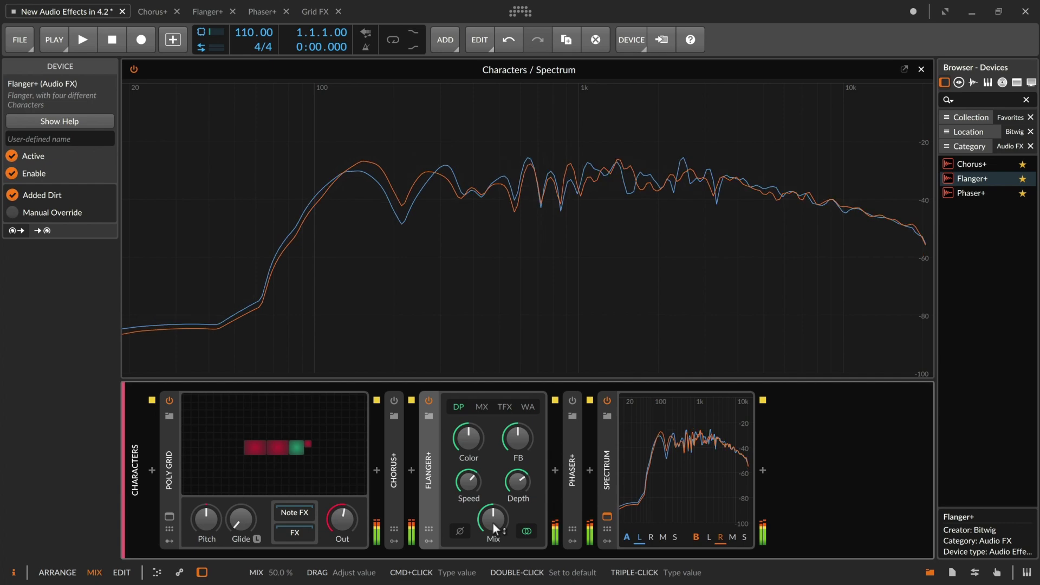
{"action": "left_click", "coordinate": [460, 531]}
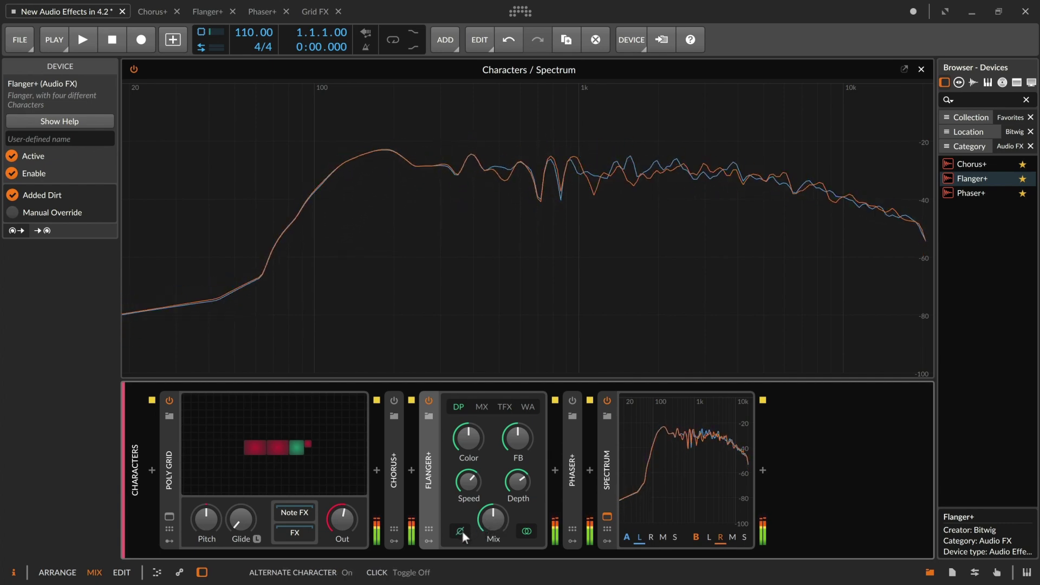
{"action": "left_click", "coordinate": [483, 406]}
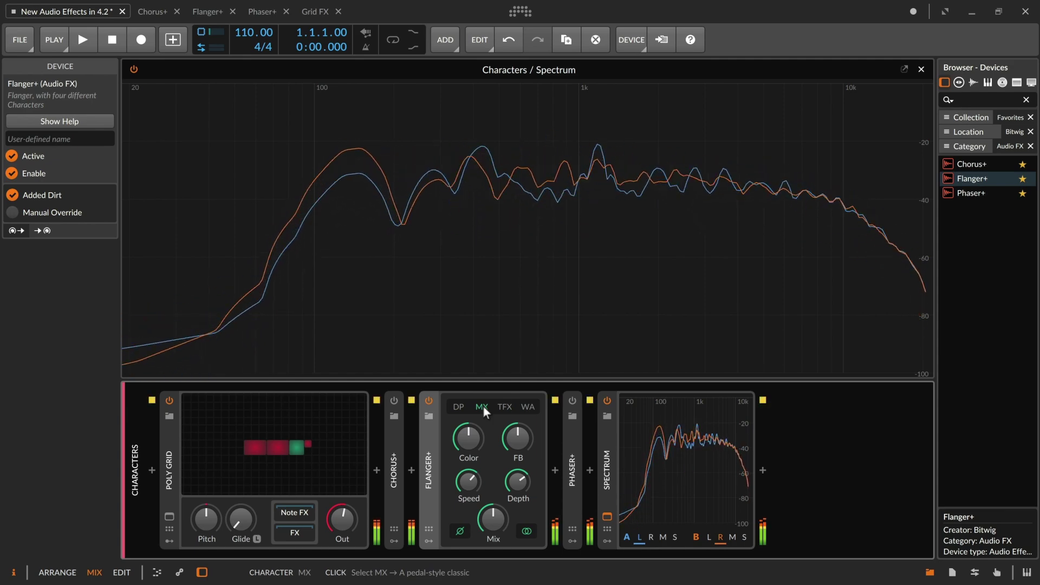
{"action": "left_click", "coordinate": [460, 528]}
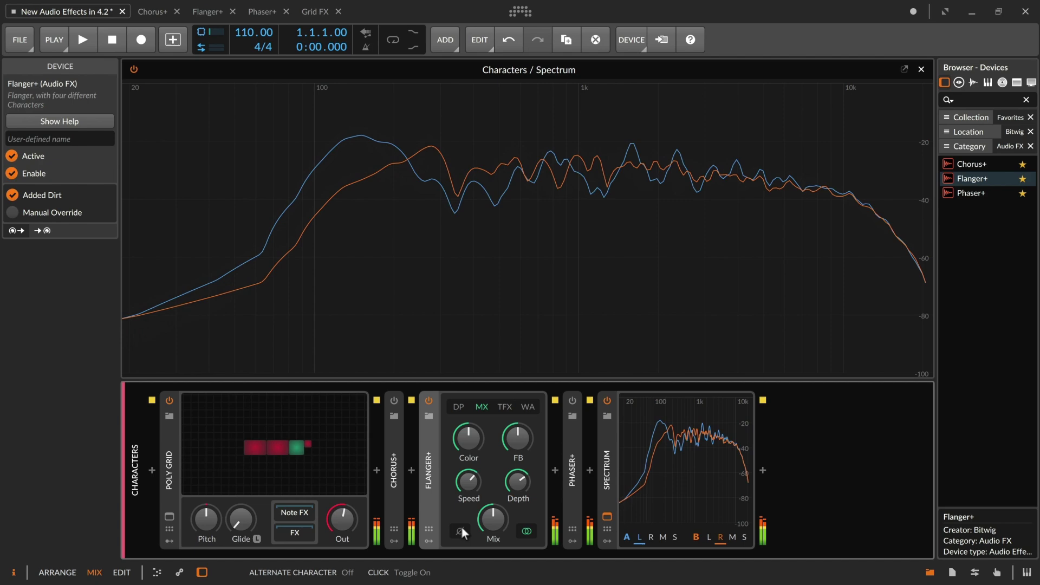
{"action": "left_click", "coordinate": [503, 407]}
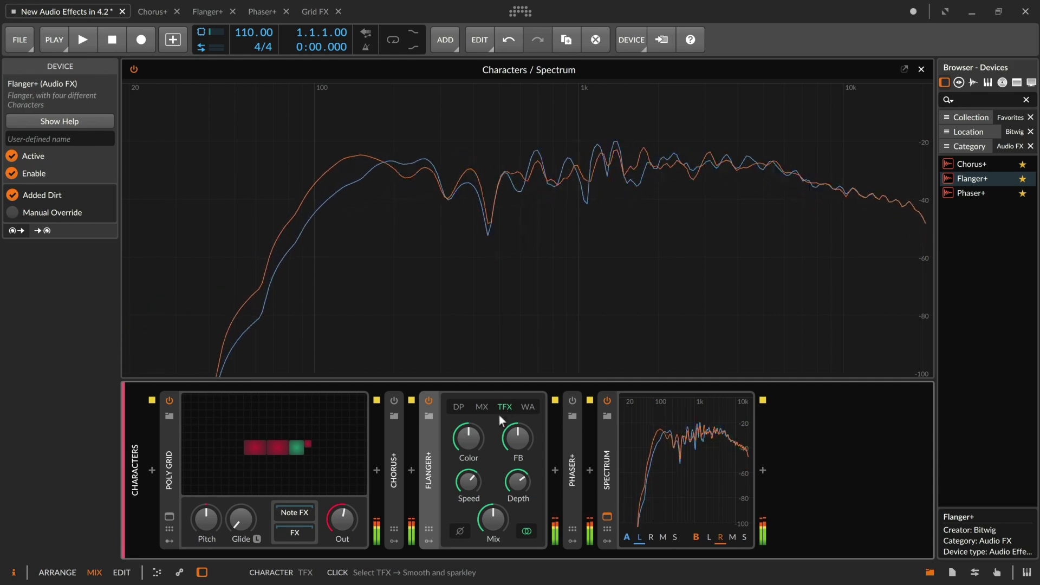
{"action": "left_click", "coordinate": [457, 532]}
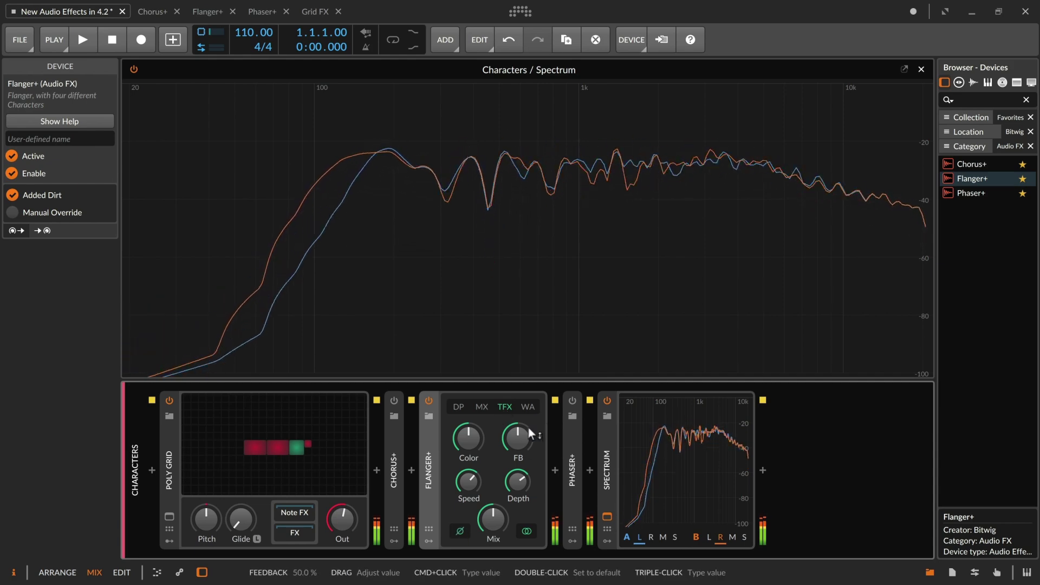
{"action": "left_click", "coordinate": [529, 404]}
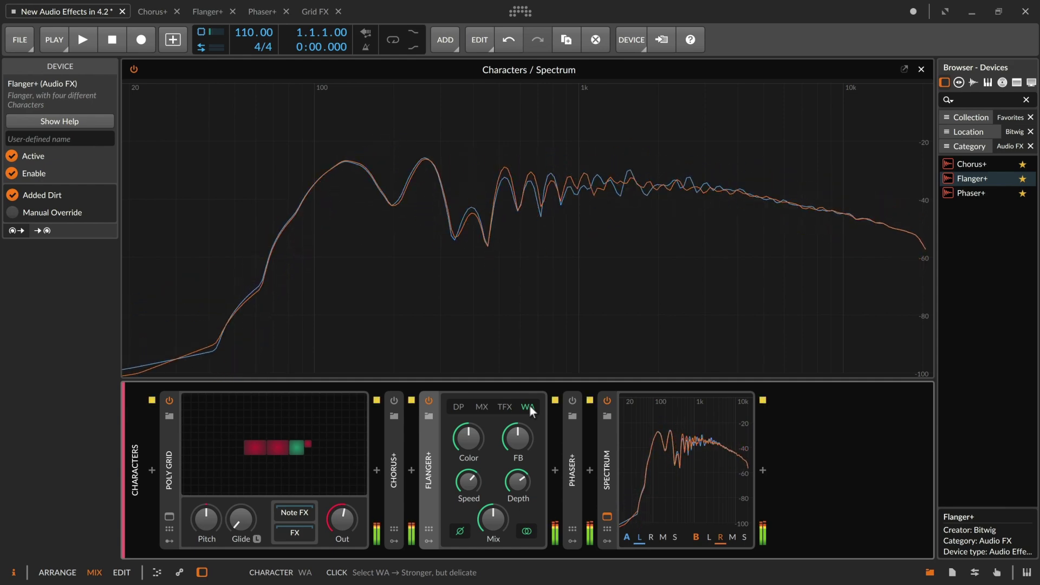
{"action": "left_click", "coordinate": [460, 533]}
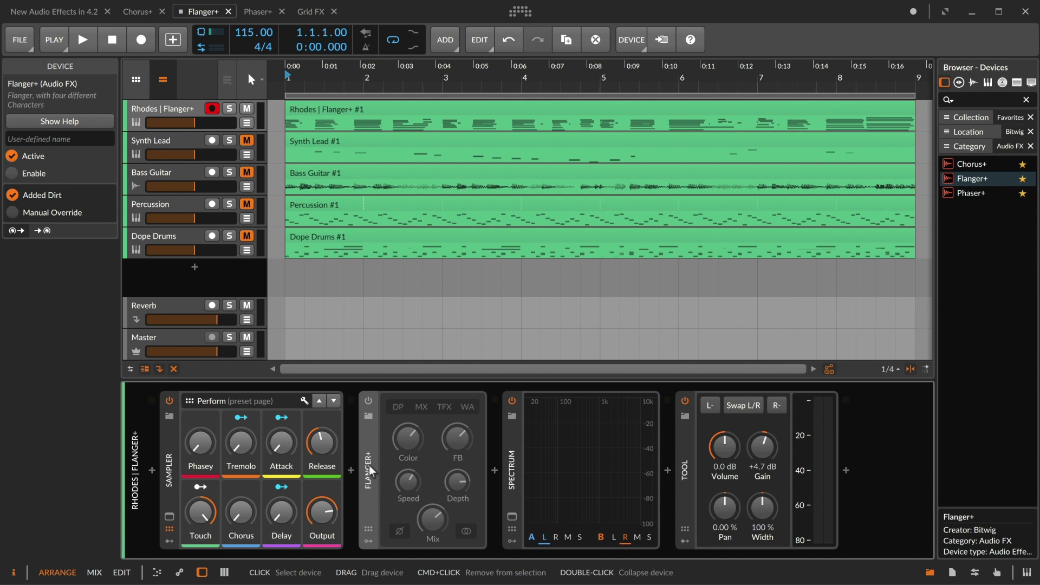
Step: Play the Flanger+ song with the Rhodes Flanger+ switched on, off and on, then stop
{"action": "key", "text": "space"}
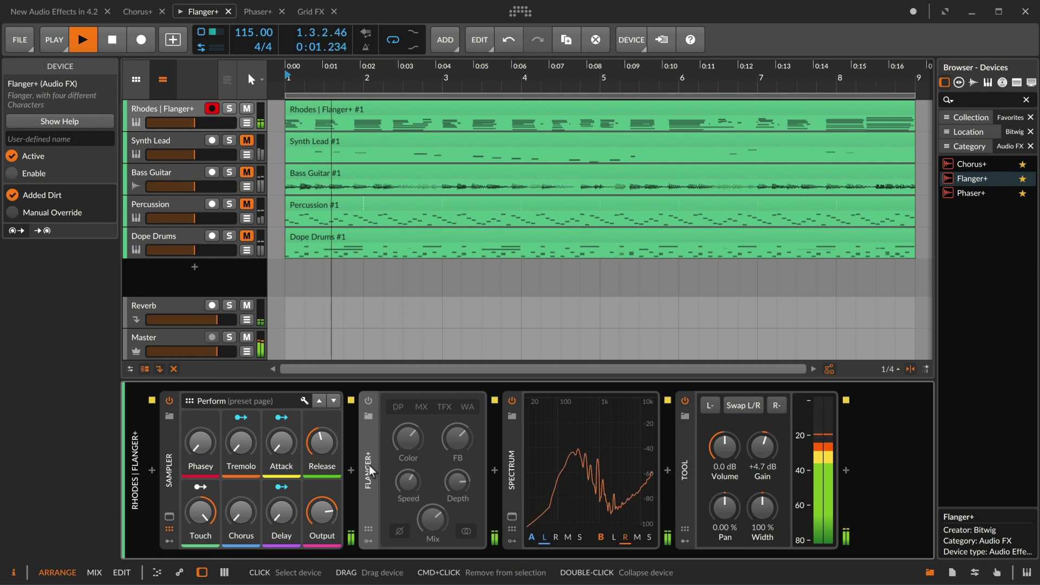
{"action": "left_click", "coordinate": [370, 404]}
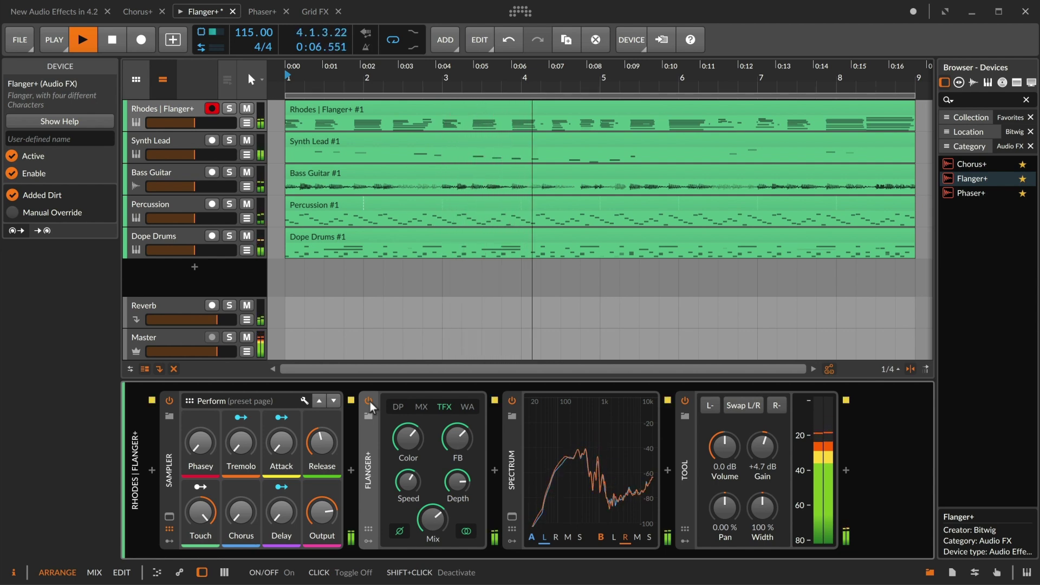
{"action": "left_click", "coordinate": [369, 404]}
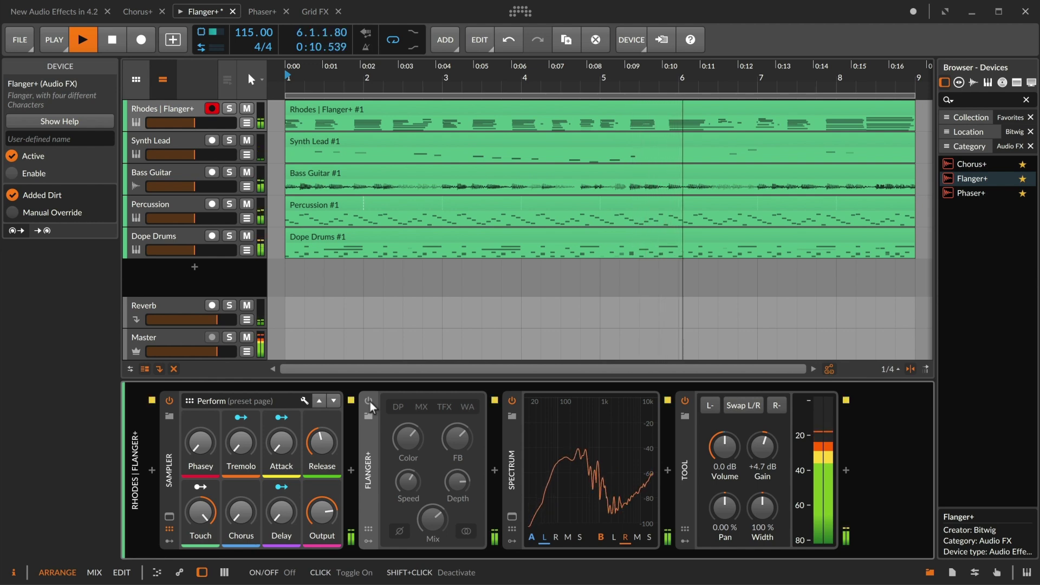
{"action": "left_click", "coordinate": [370, 404]}
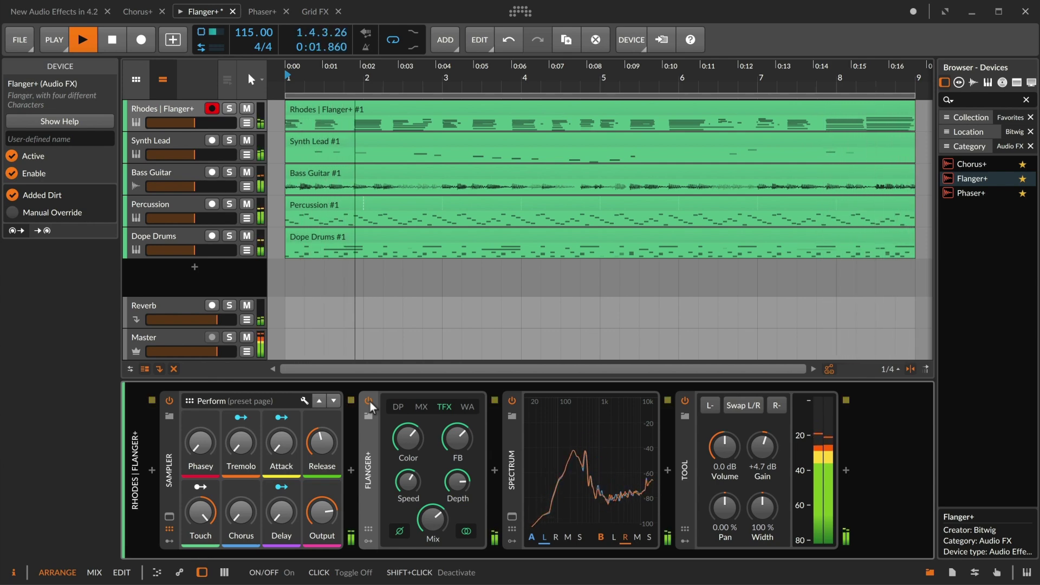
{"action": "key", "text": "space"}
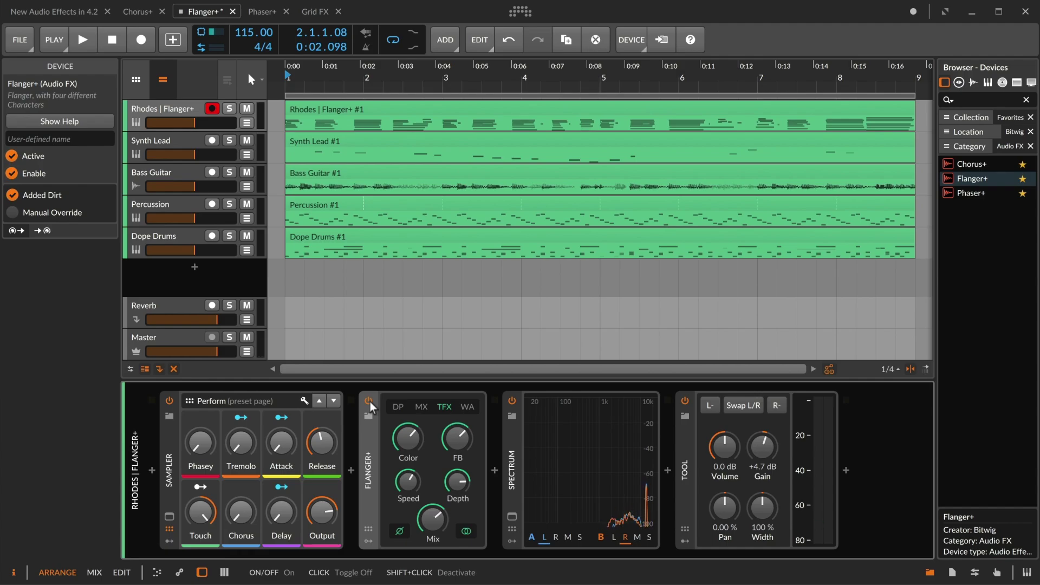
Step: In the Phaser+ help, try the Speaking, Barber ↑ and Barber ↓ curves and Manual Override
{"action": "key", "text": "F1"}
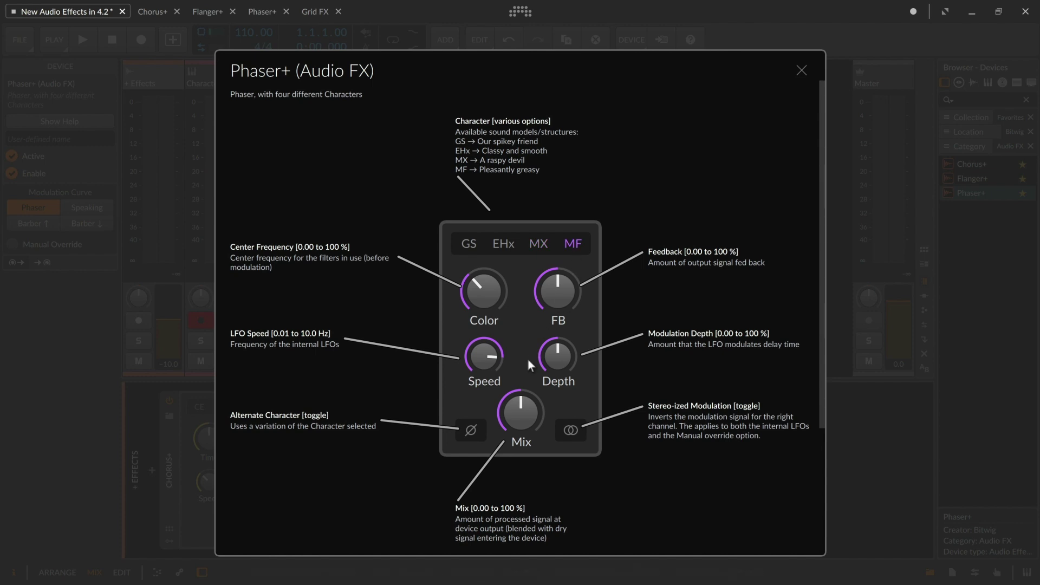
{"action": "scroll", "coordinate": [496, 380], "scroll_direction": "down", "scroll_amount": 3}
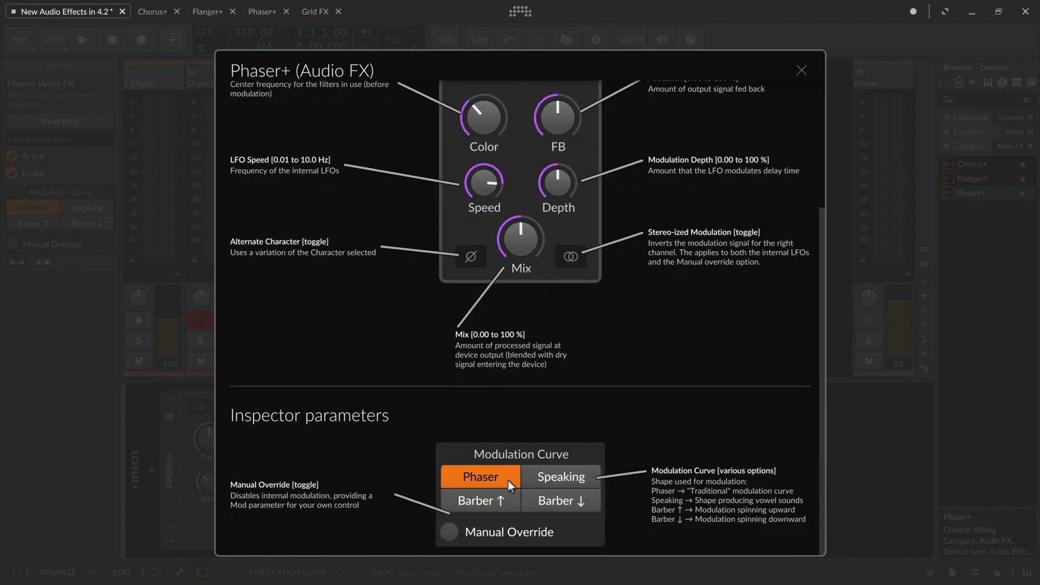
{"action": "left_click", "coordinate": [527, 480]}
{"action": "left_click", "coordinate": [513, 503]}
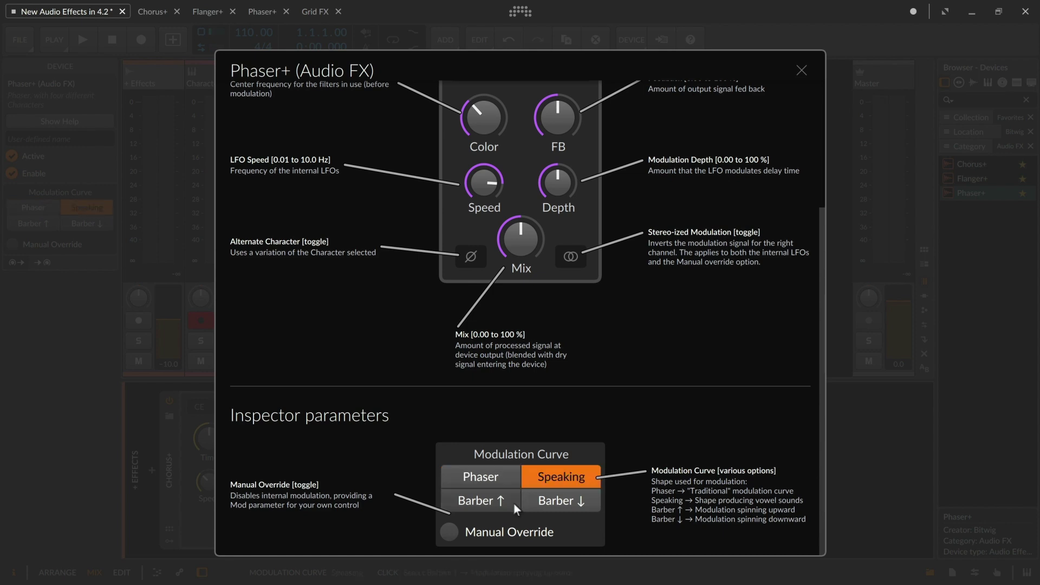
{"action": "left_click", "coordinate": [530, 501]}
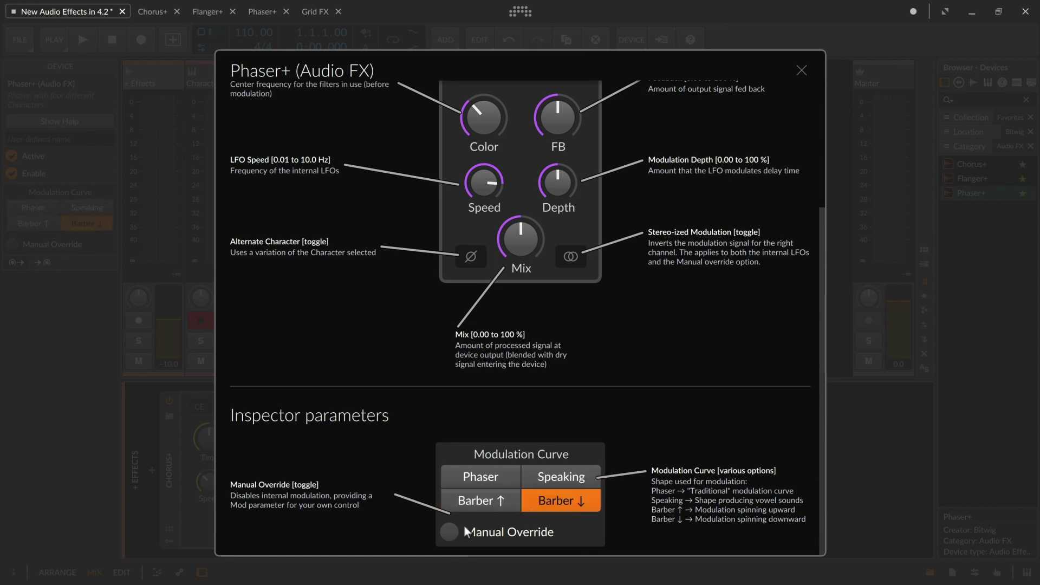
{"action": "left_click", "coordinate": [448, 532]}
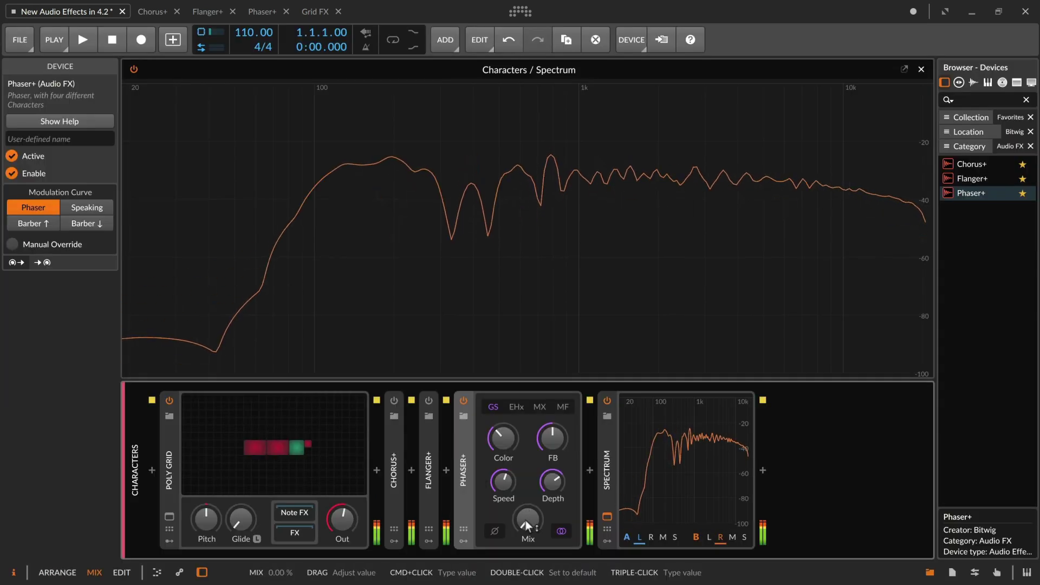
Step: Set Phaser+ mix to 37.5% and audition EHx, MX and MF, ending with ø off
{"action": "mouse_move", "coordinate": [523, 510]}
{"action": "left_mouse_down"}
{"action": "mouse_move", "coordinate": [523, 536]}
{"action": "mouse_move", "coordinate": [526, 525]}
{"action": "left_mouse_up"}
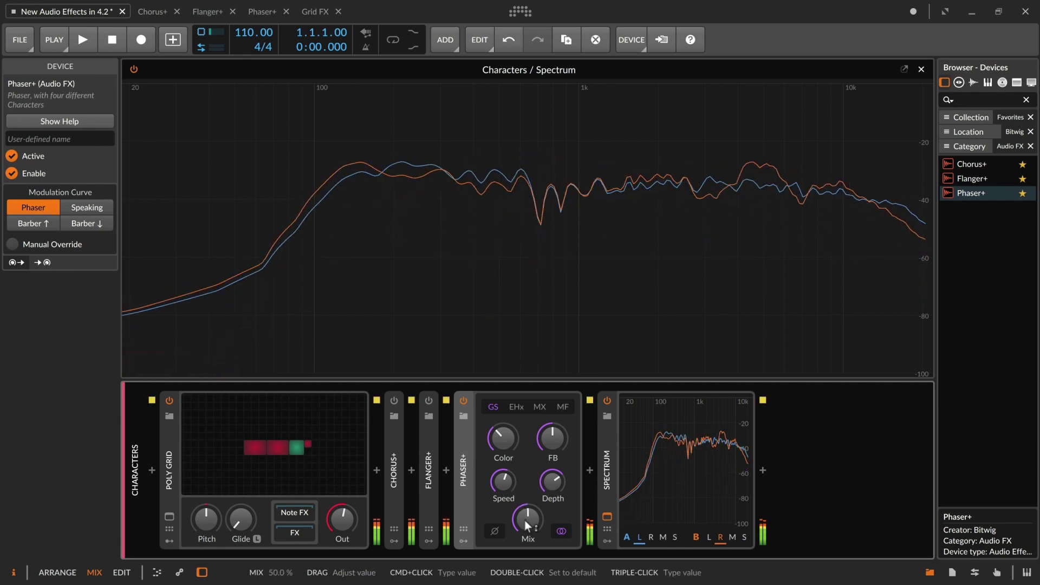
{"action": "left_click", "coordinate": [494, 532]}
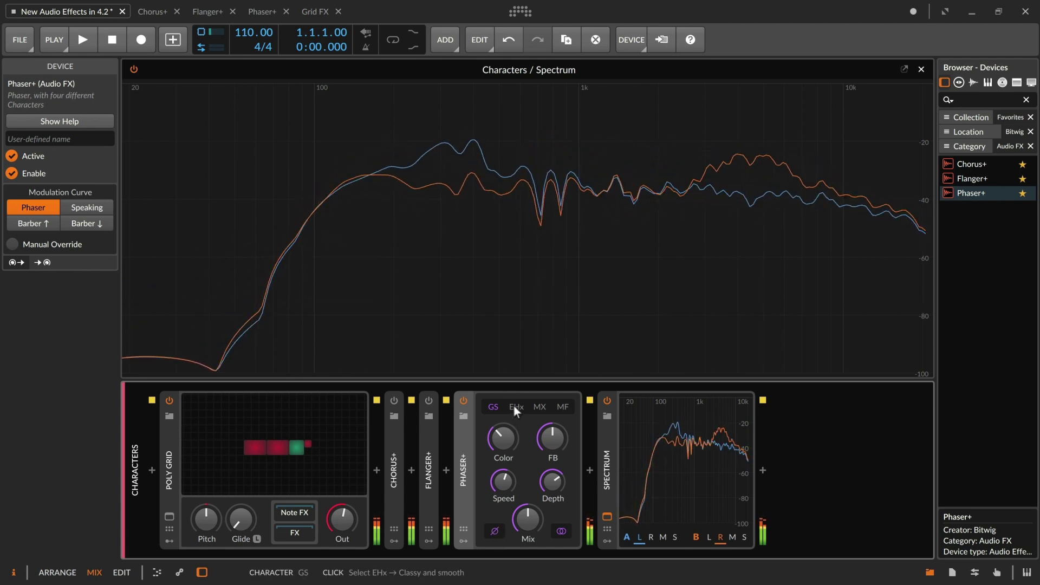
{"action": "left_click", "coordinate": [512, 405]}
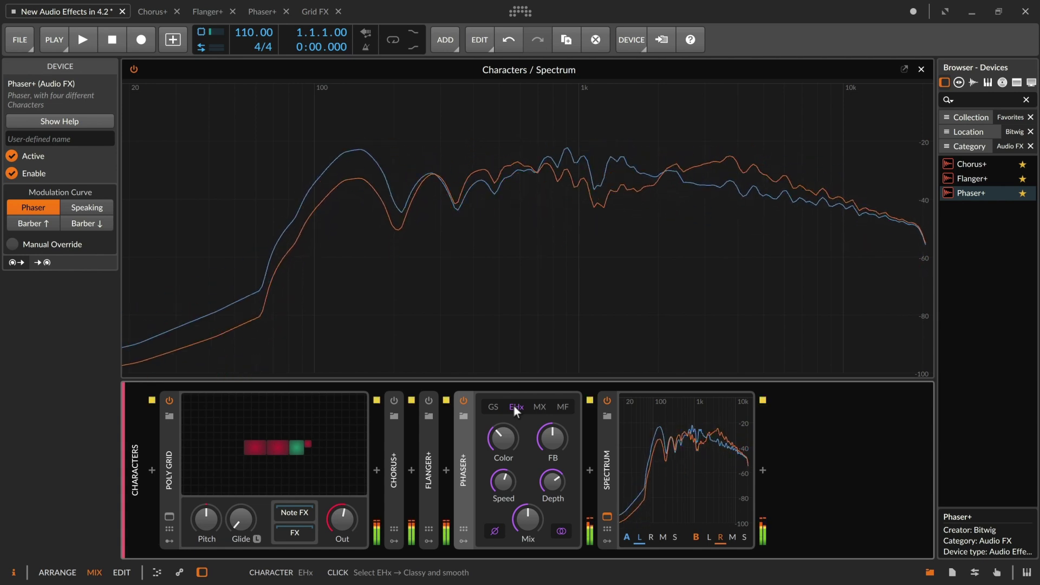
{"action": "left_click", "coordinate": [492, 531]}
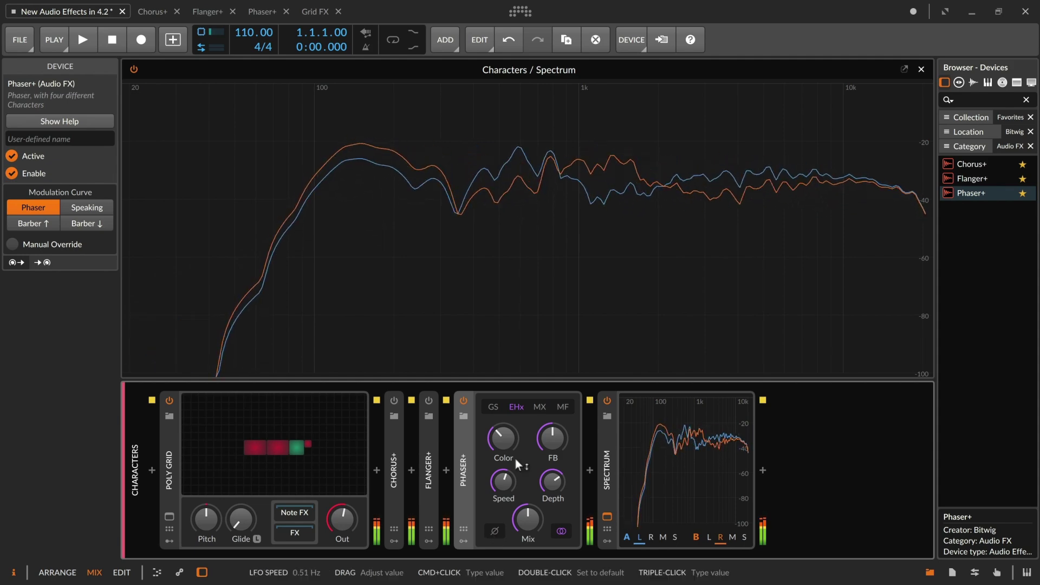
{"action": "left_click", "coordinate": [536, 409]}
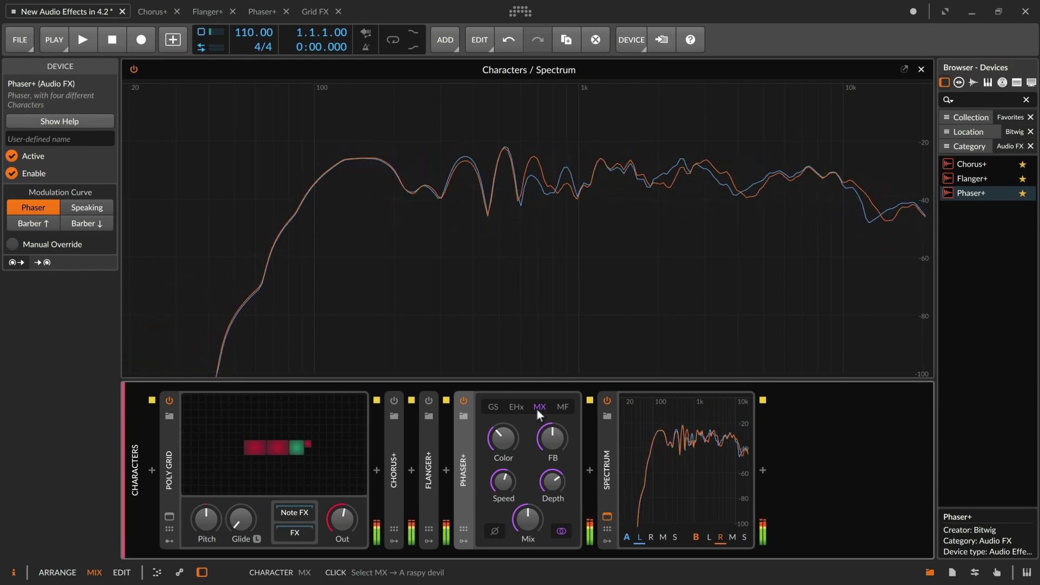
{"action": "left_click", "coordinate": [492, 532]}
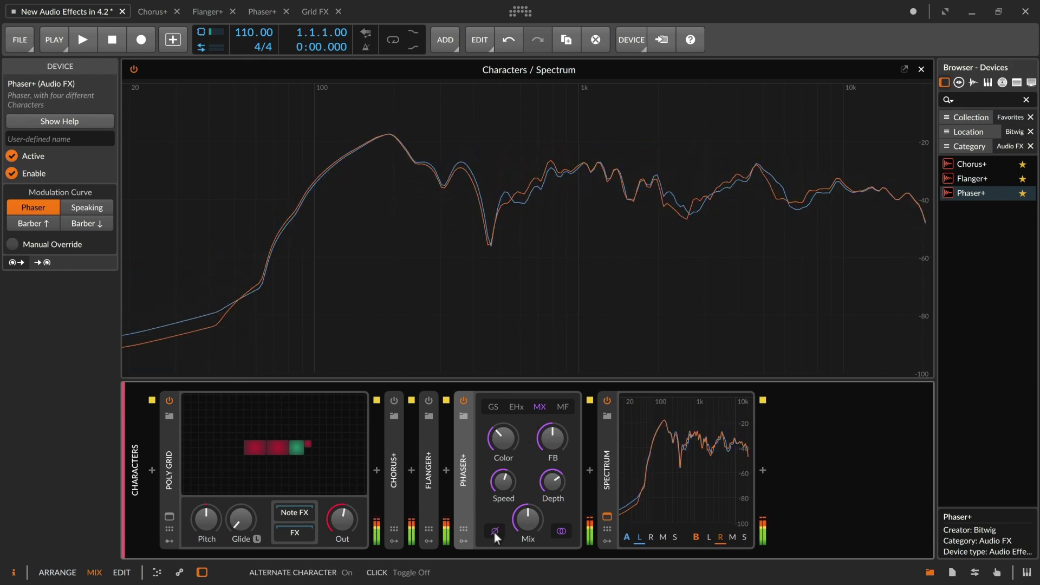
{"action": "left_click", "coordinate": [564, 407]}
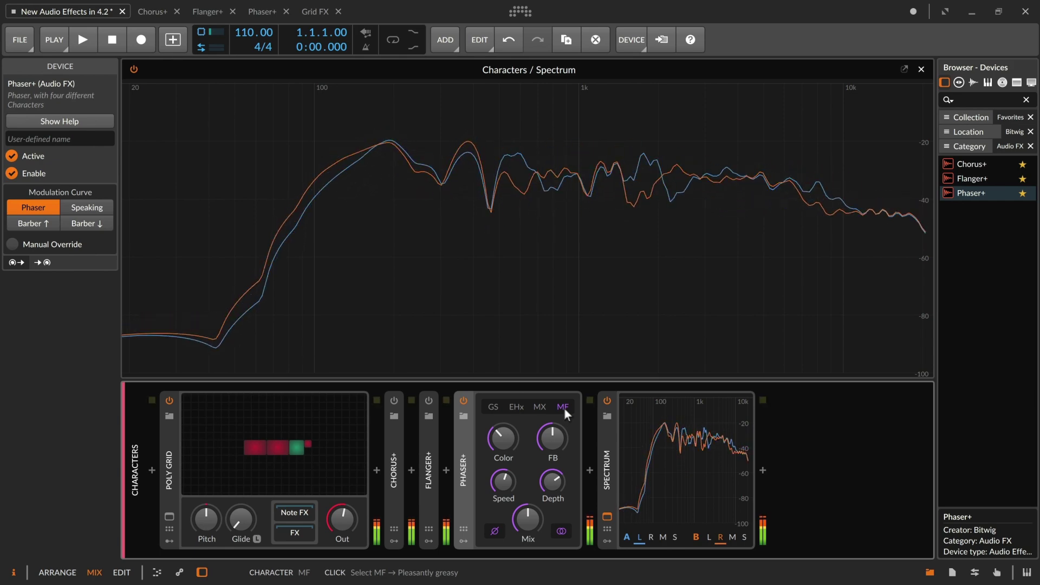
{"action": "left_click", "coordinate": [496, 532]}
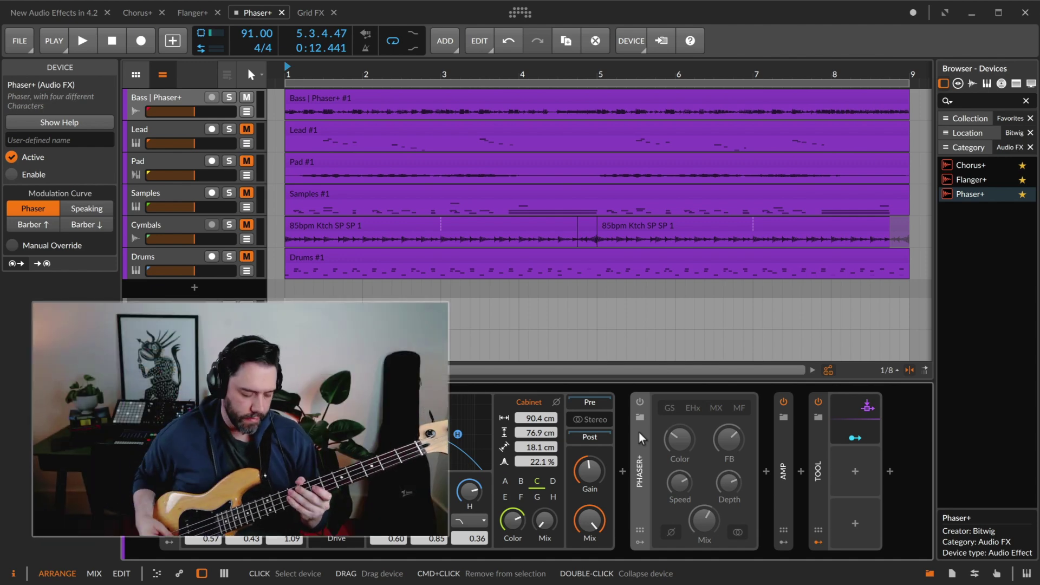
Step: Play the song with the bass Phaser+ on, briefly bypass it for the dry bass, then stop
{"action": "key", "text": "space"}
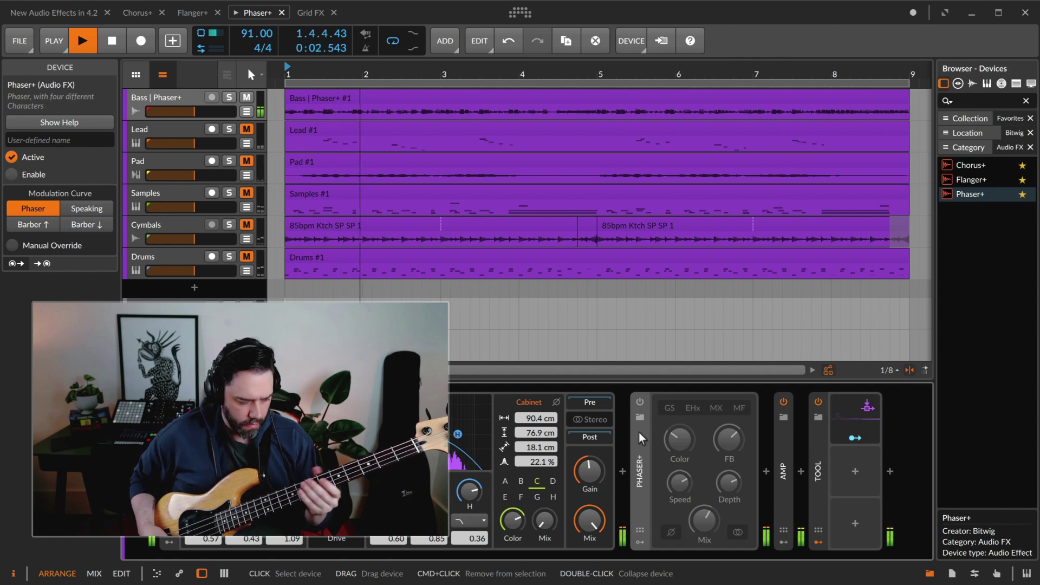
{"action": "left_click", "coordinate": [639, 404]}
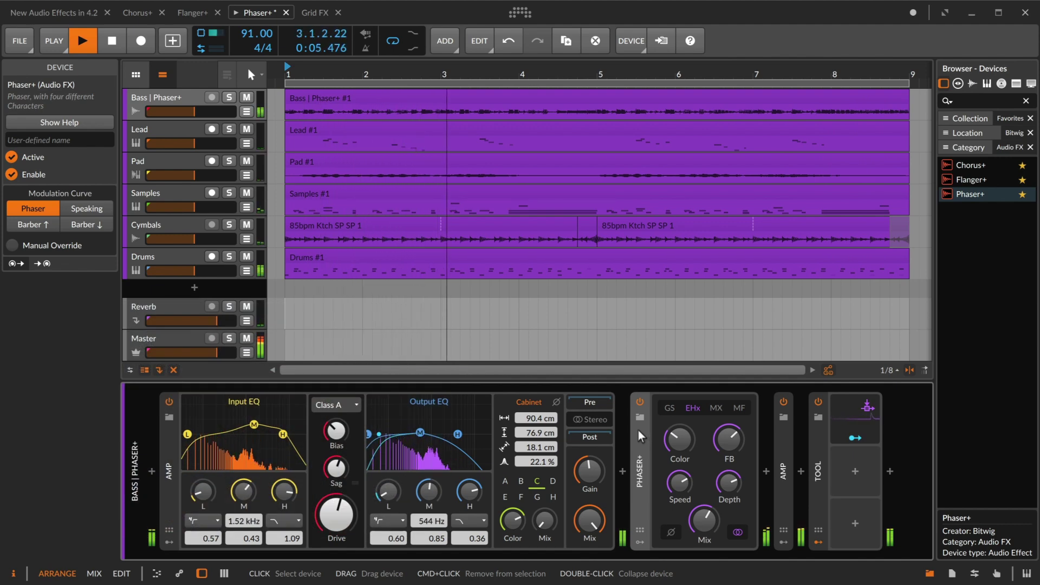
{"action": "left_click", "coordinate": [640, 403]}
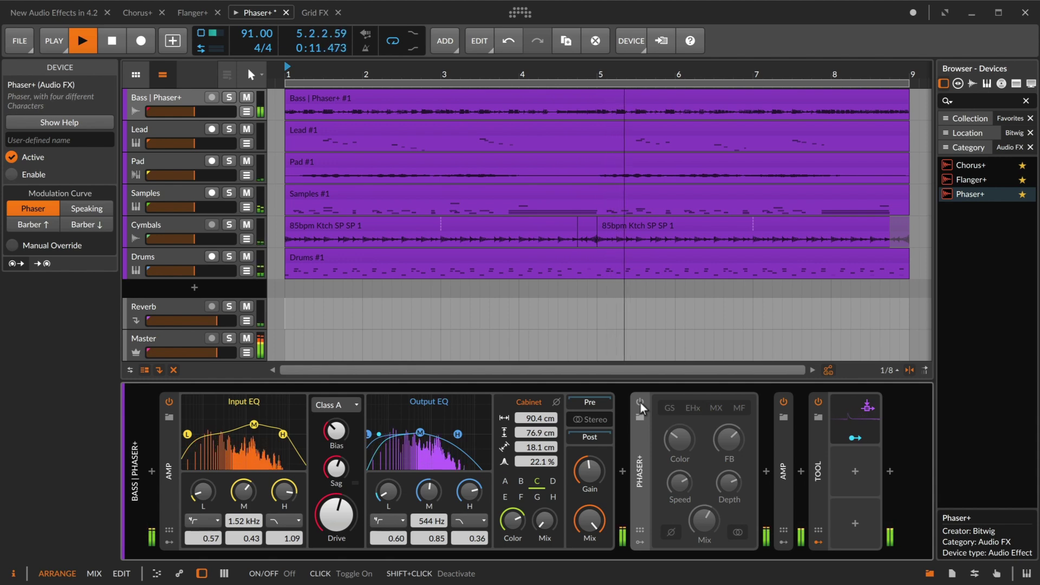
{"action": "left_click", "coordinate": [641, 403]}
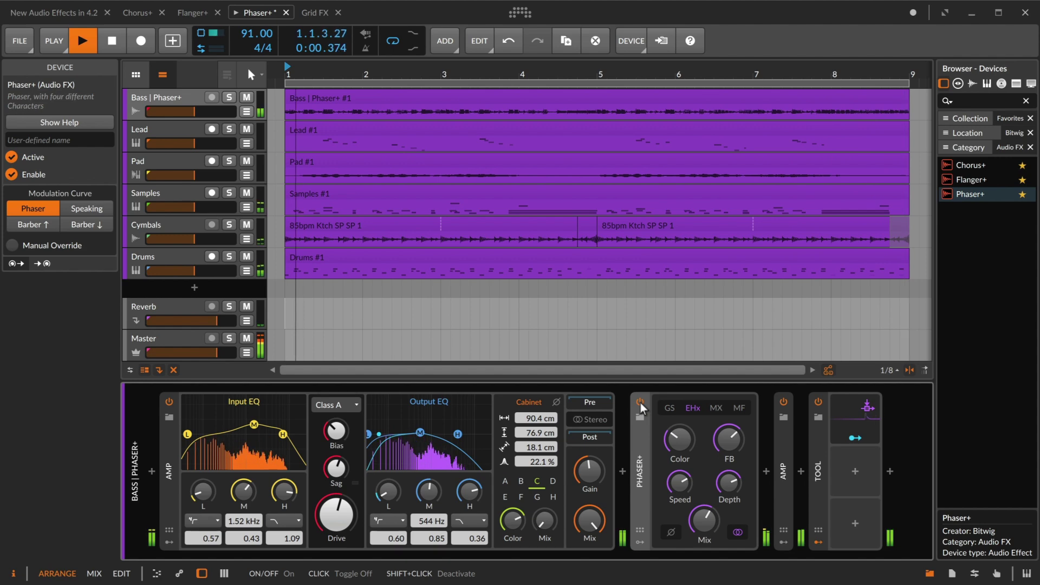
{"action": "key", "text": "space"}
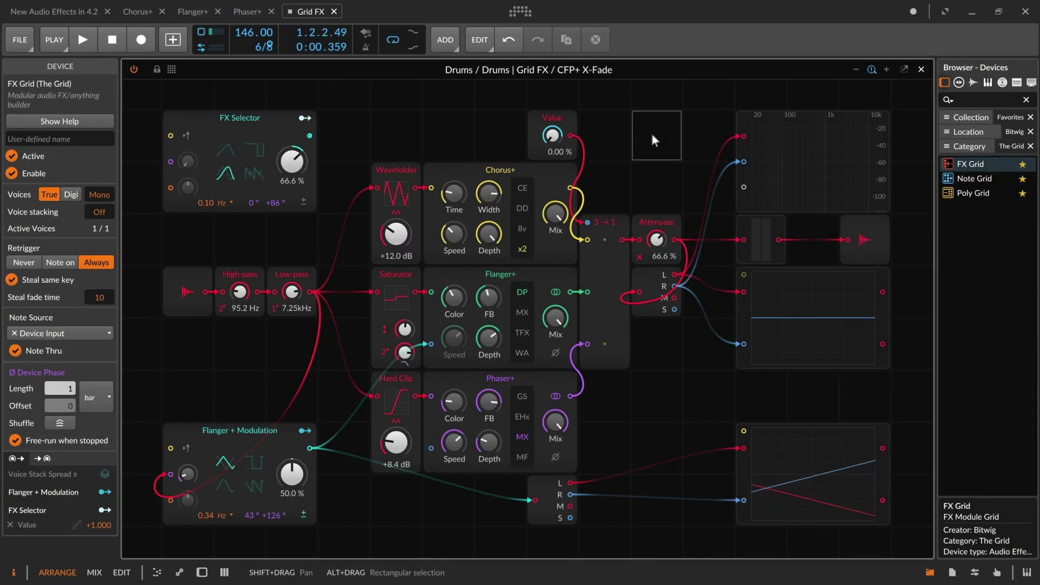
Step: Inspect the settings of the Chorus+, Flanger+ and Phaser+ modules in the Grid patch
{"action": "left_click", "coordinate": [451, 167]}
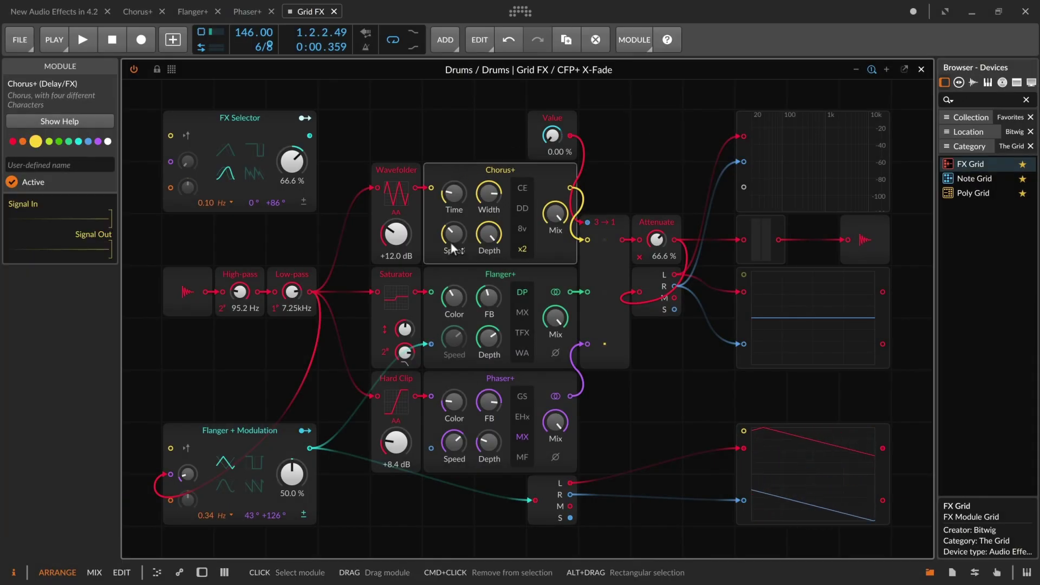
{"action": "left_click", "coordinate": [454, 271]}
{"action": "left_click", "coordinate": [461, 382]}
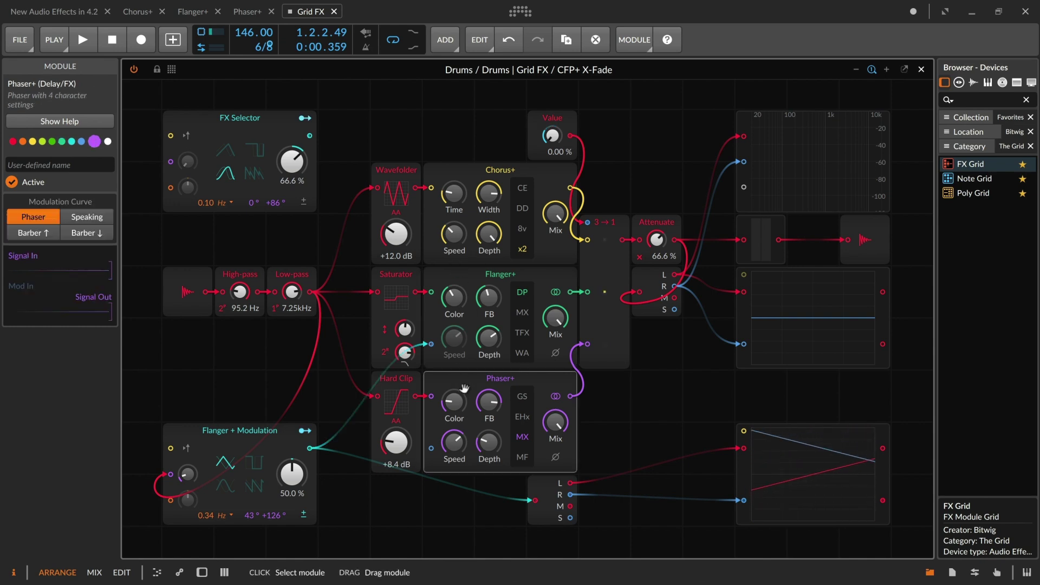
Step: Show the Delay/FX module palette and cable the Flanger + Modulation LFO into Phaser+ Speed
{"action": "left_click", "coordinate": [173, 71]}
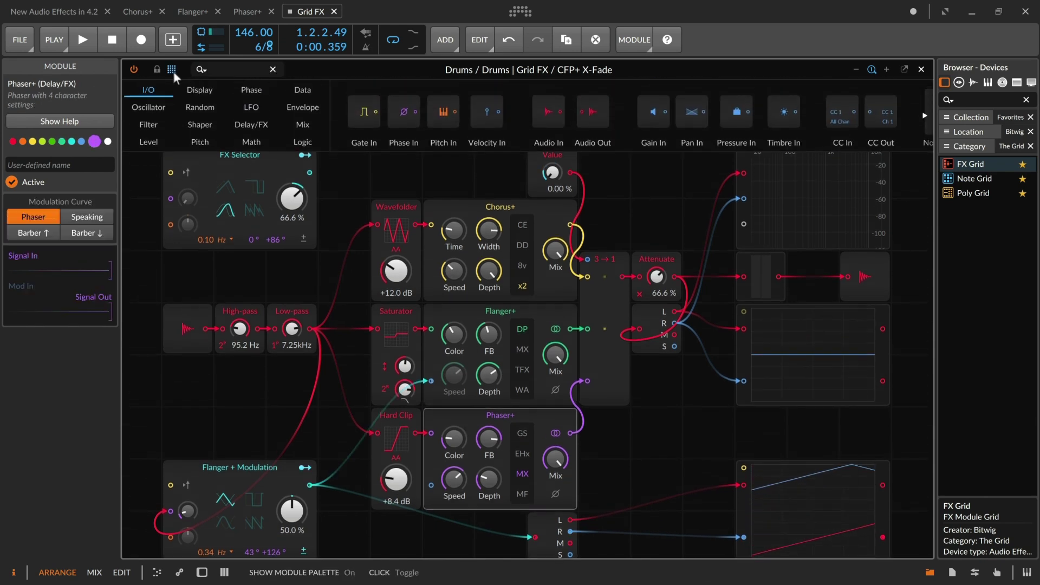
{"action": "left_click", "coordinate": [259, 123]}
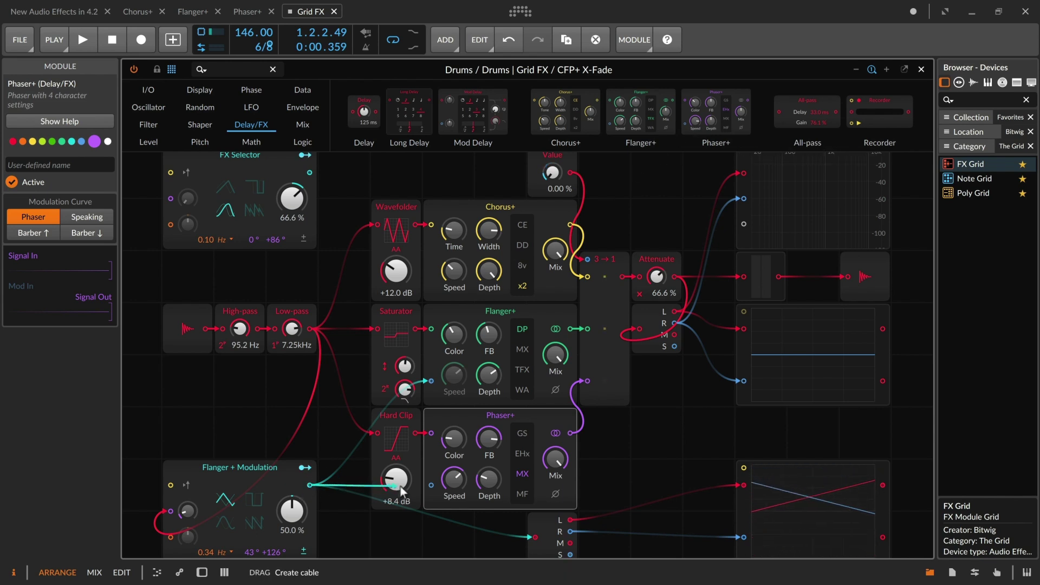
{"action": "left_click_drag", "start_coordinate": [400, 487], "coordinate": [430, 486]}
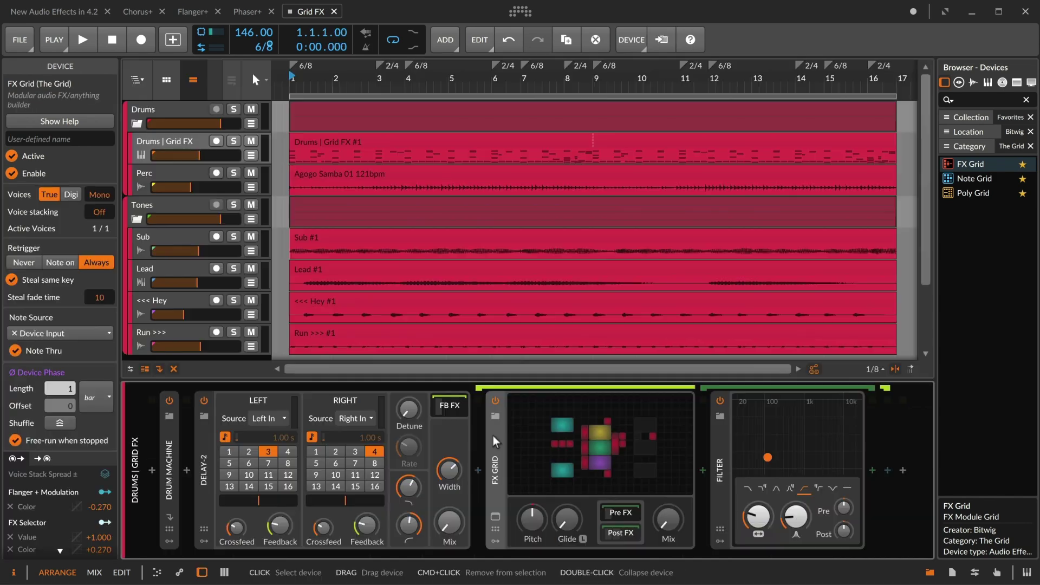
Step: Play the drums, raise Delay-2's FX Grid mix to about two-thirds, and open its FB patch
{"action": "key", "text": "space"}
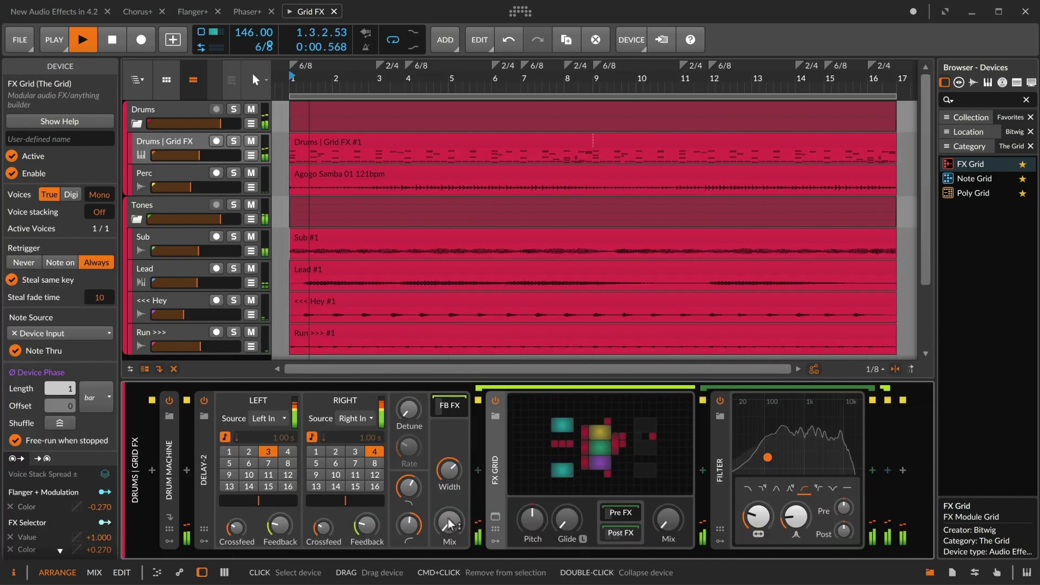
{"action": "left_click_drag", "start_coordinate": [448, 524], "coordinate": [448, 487]}
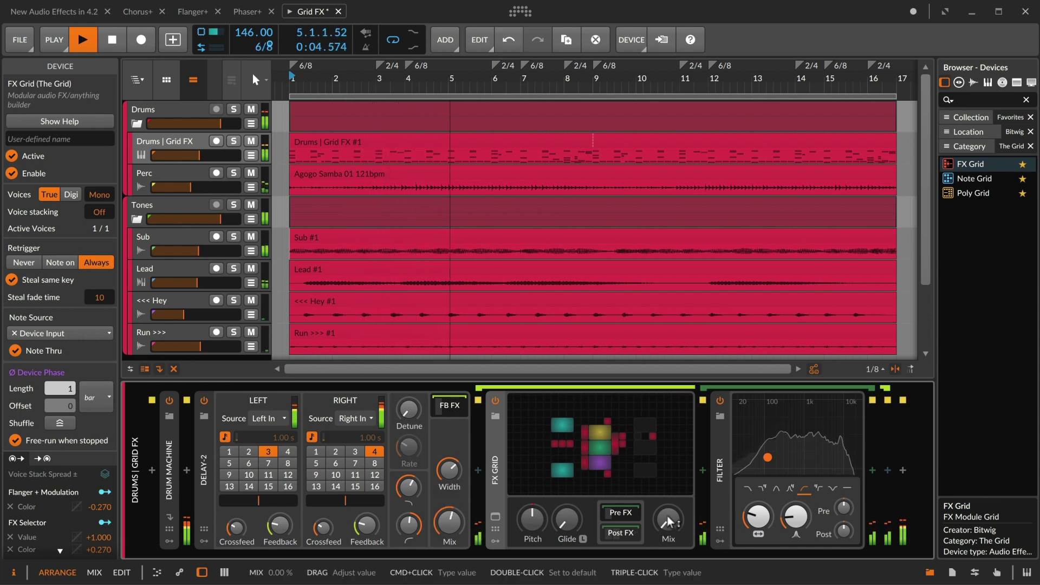
{"action": "left_click_drag", "start_coordinate": [668, 520], "coordinate": [668, 498]}
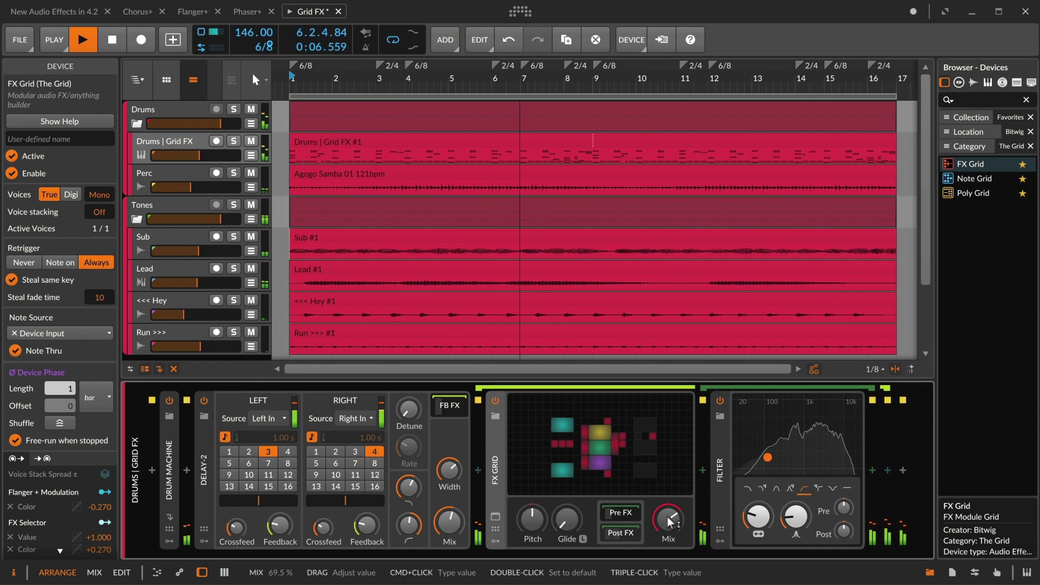
{"action": "left_click", "coordinate": [594, 434]}
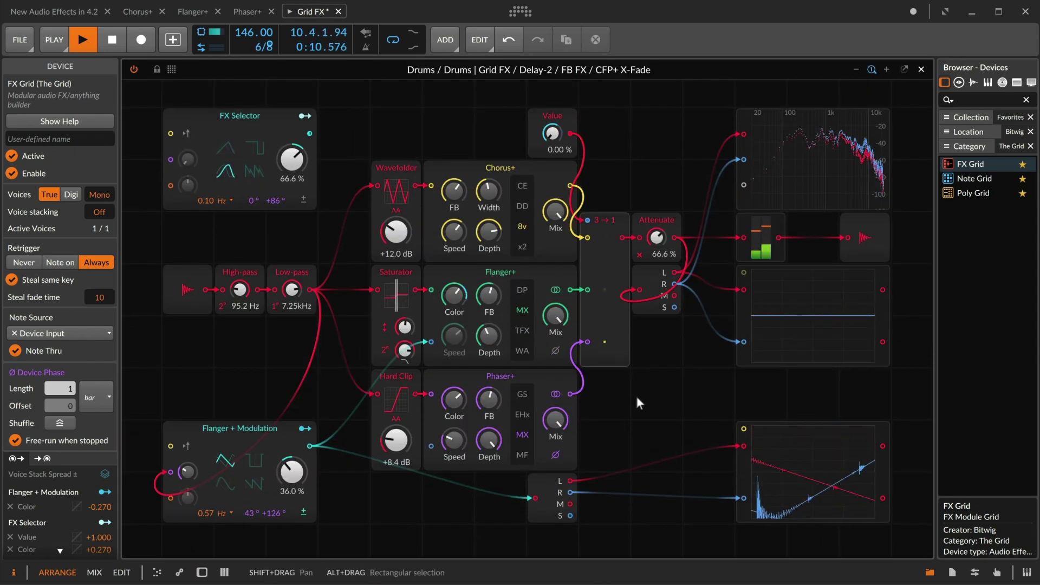
{"action": "left_click", "coordinate": [610, 272]}
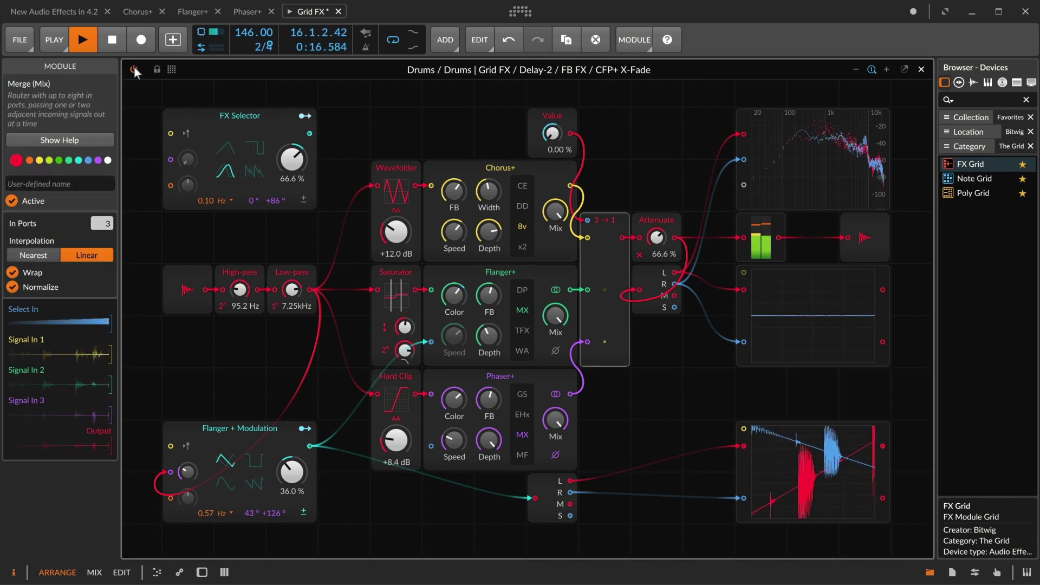
{"action": "left_click", "coordinate": [133, 69]}
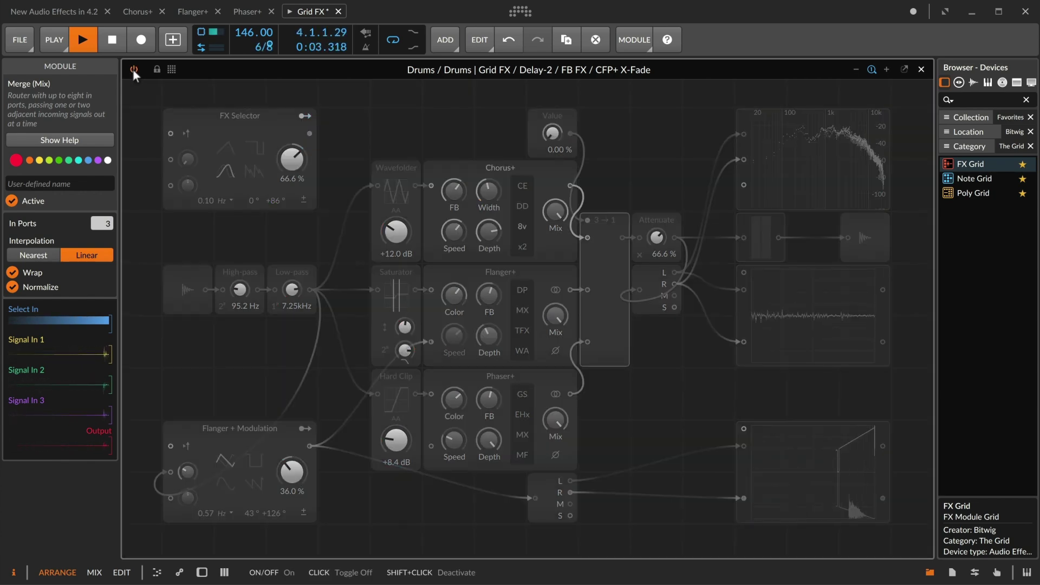
{"action": "left_click", "coordinate": [133, 70]}
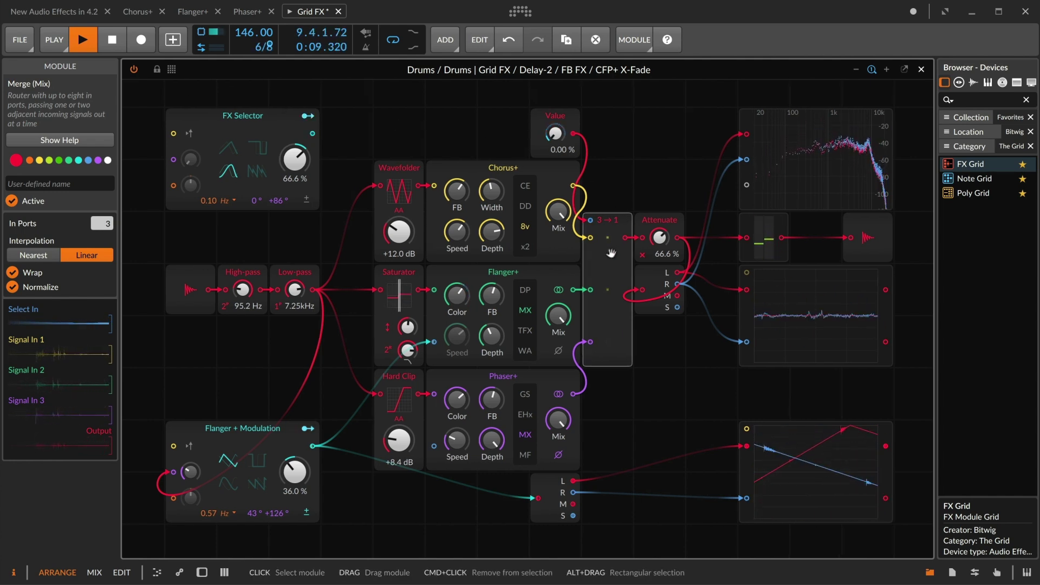
{"action": "left_click", "coordinate": [476, 168]}
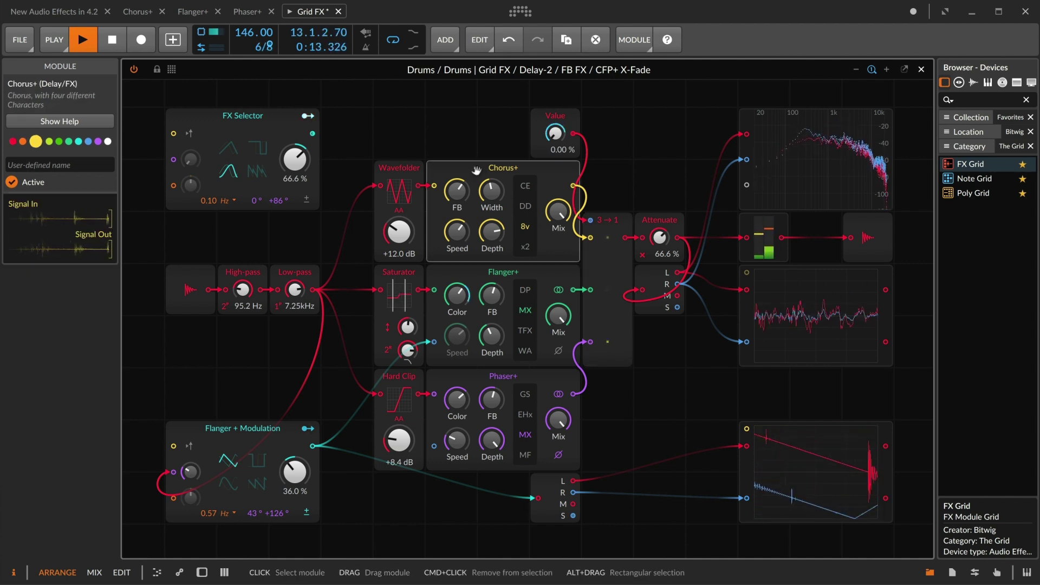
{"action": "left_click", "coordinate": [486, 269]}
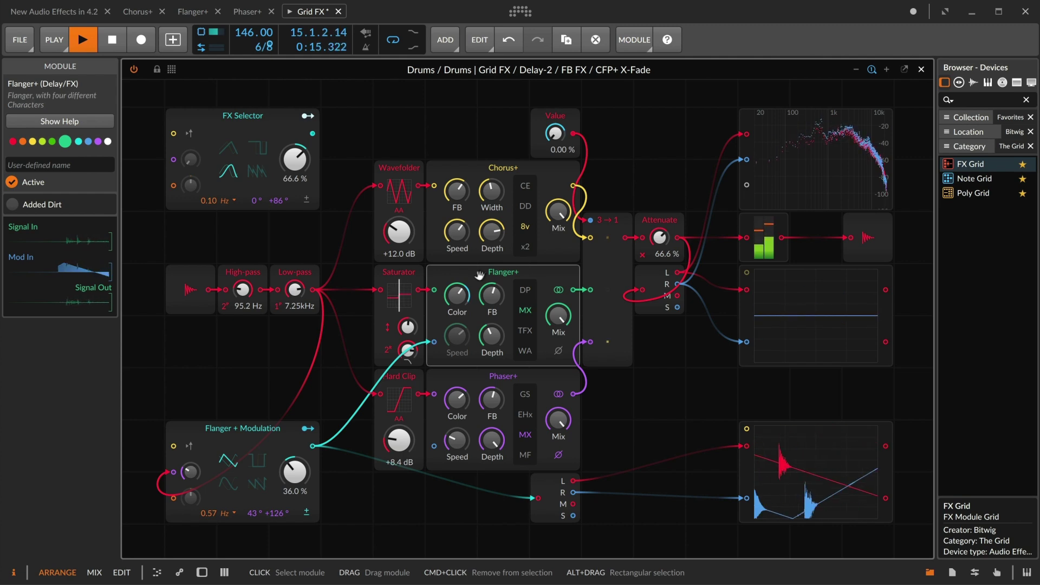
{"action": "left_click", "coordinate": [474, 375]}
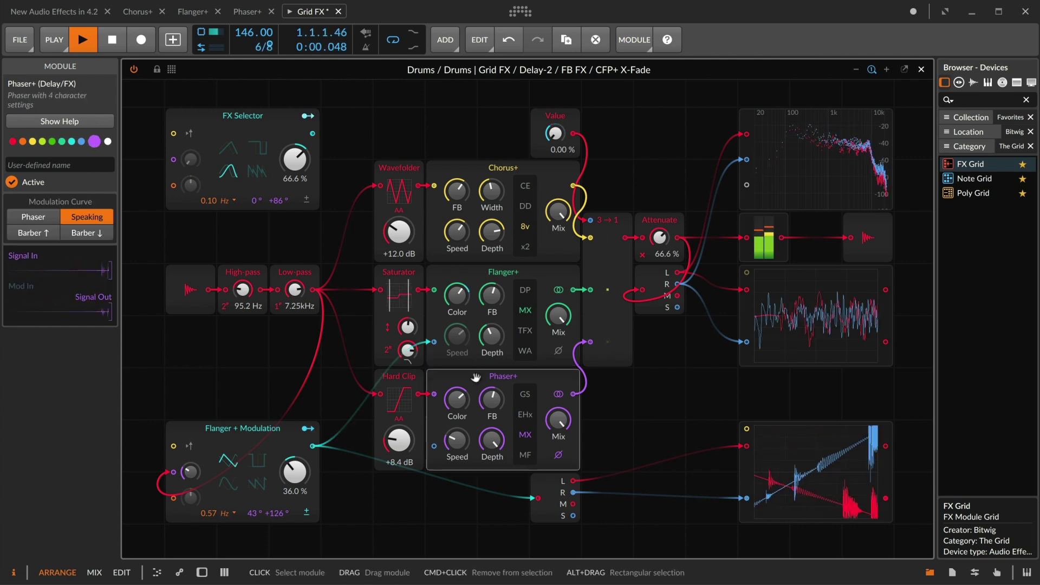